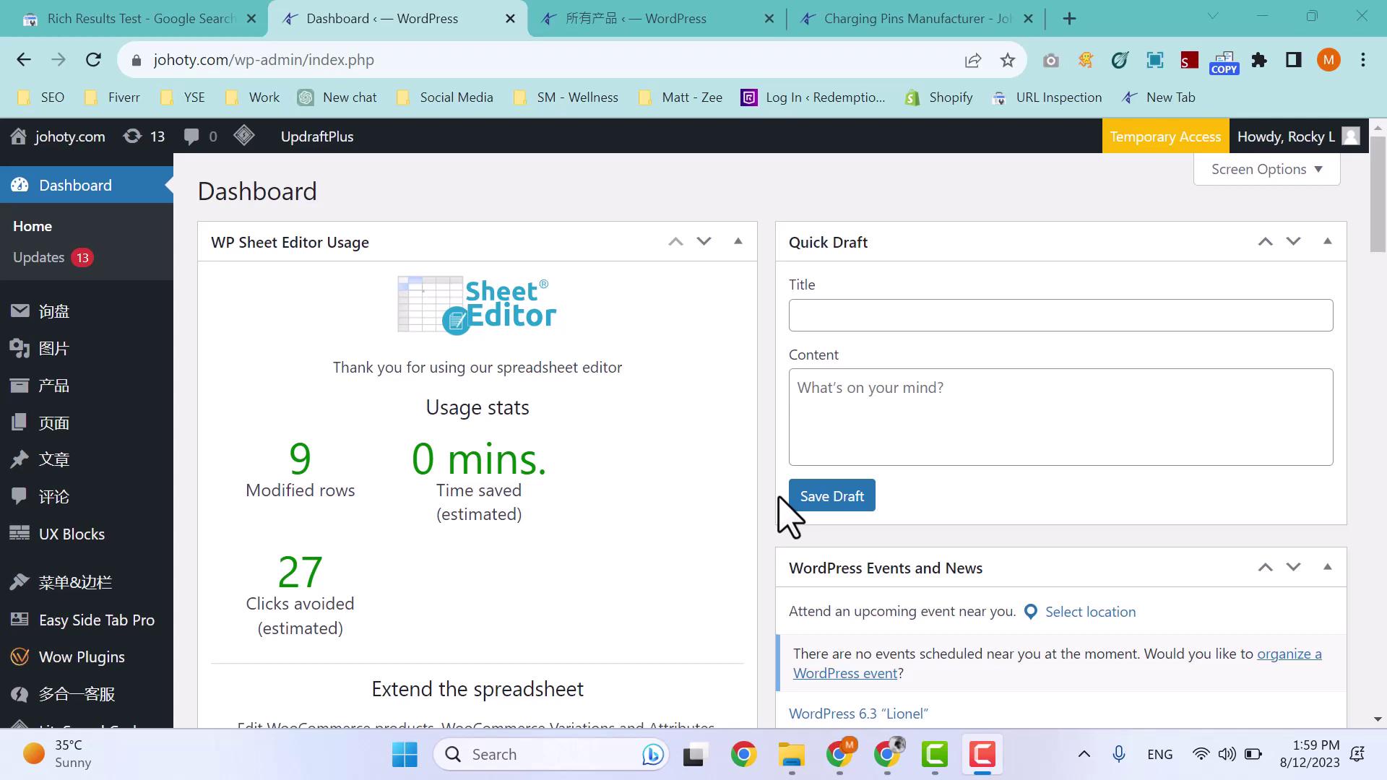
Get ready to leave the Dashboard for the 所有产品 products tab.
mouse_move(55, 385)
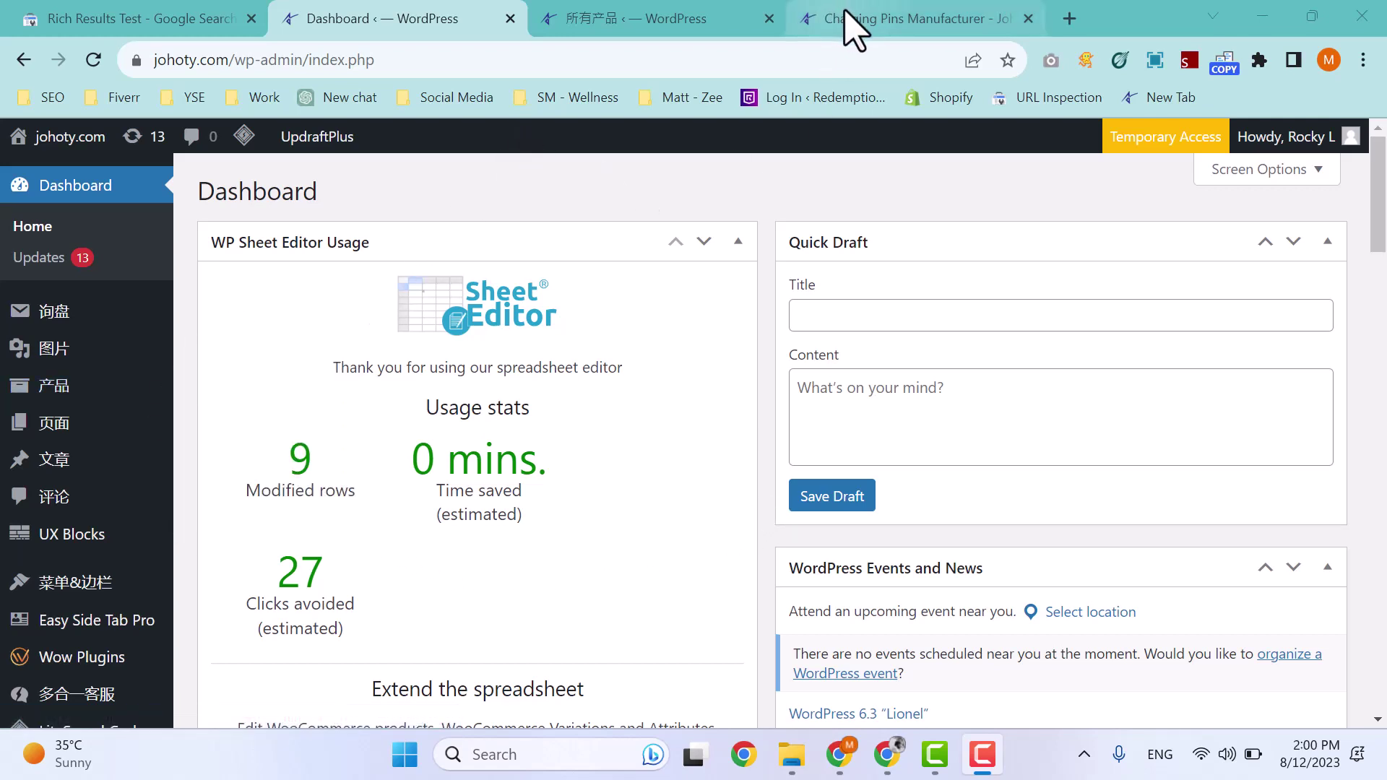
Switch to the 所有产品 tab listing all 196 products and locate Plugins in the sidebar.
click(629, 21)
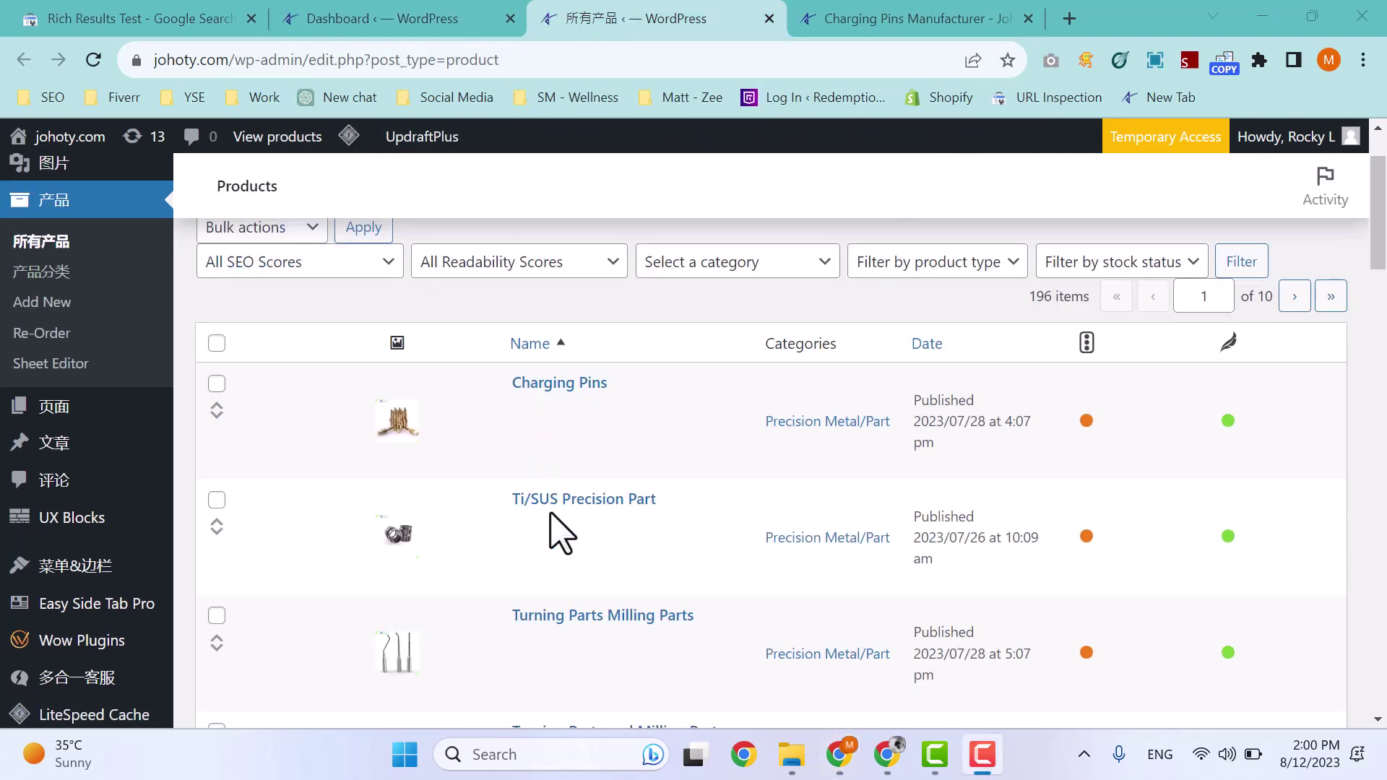
scroll(562, 534, up, 2)
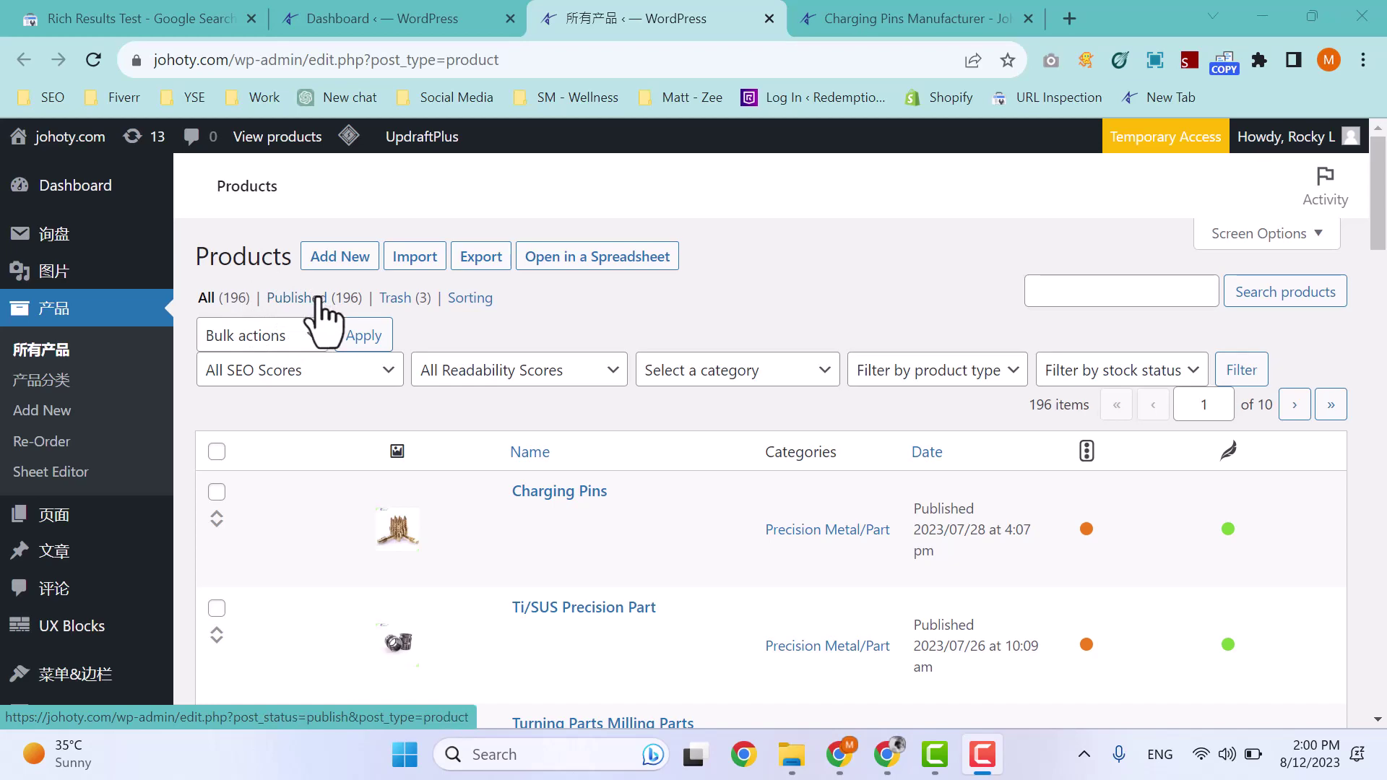
scroll(325, 442, down, 7)
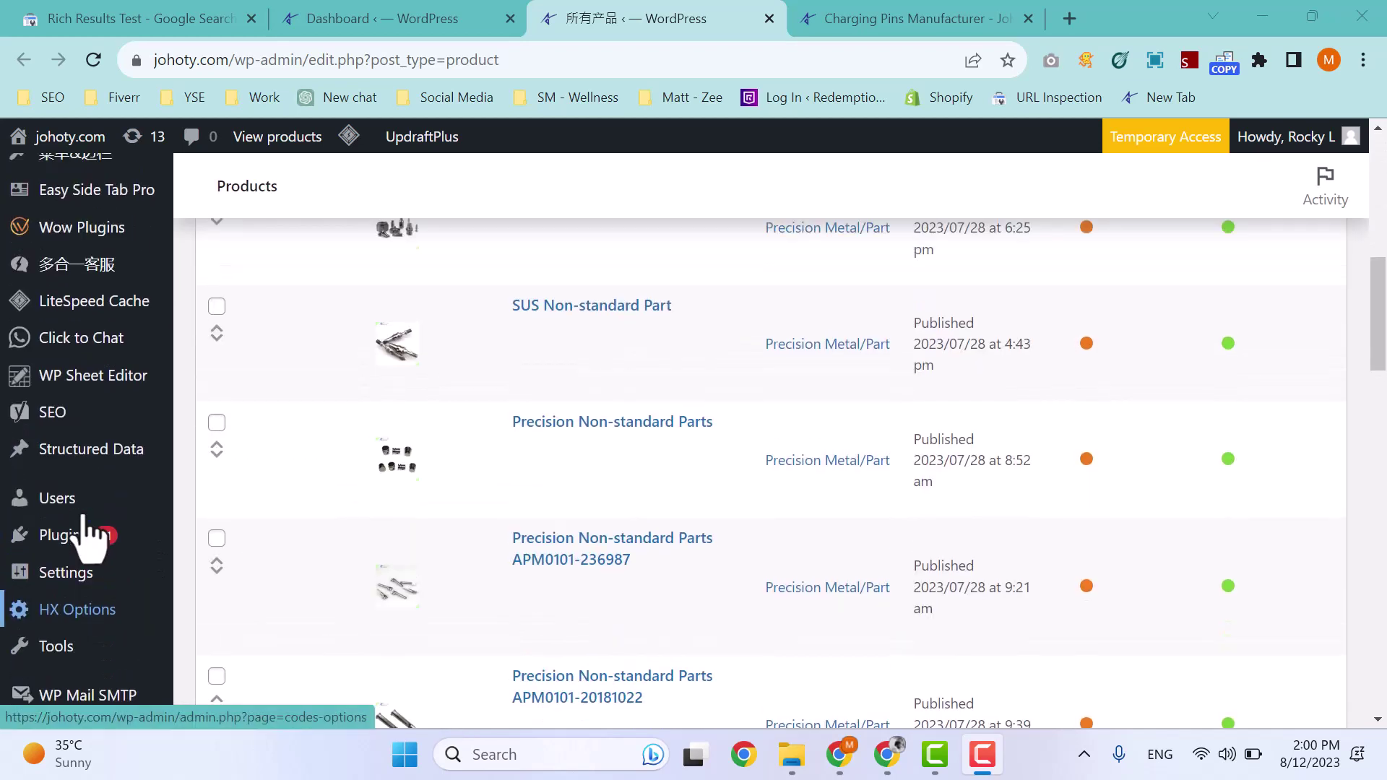
mouse_move(72, 534)
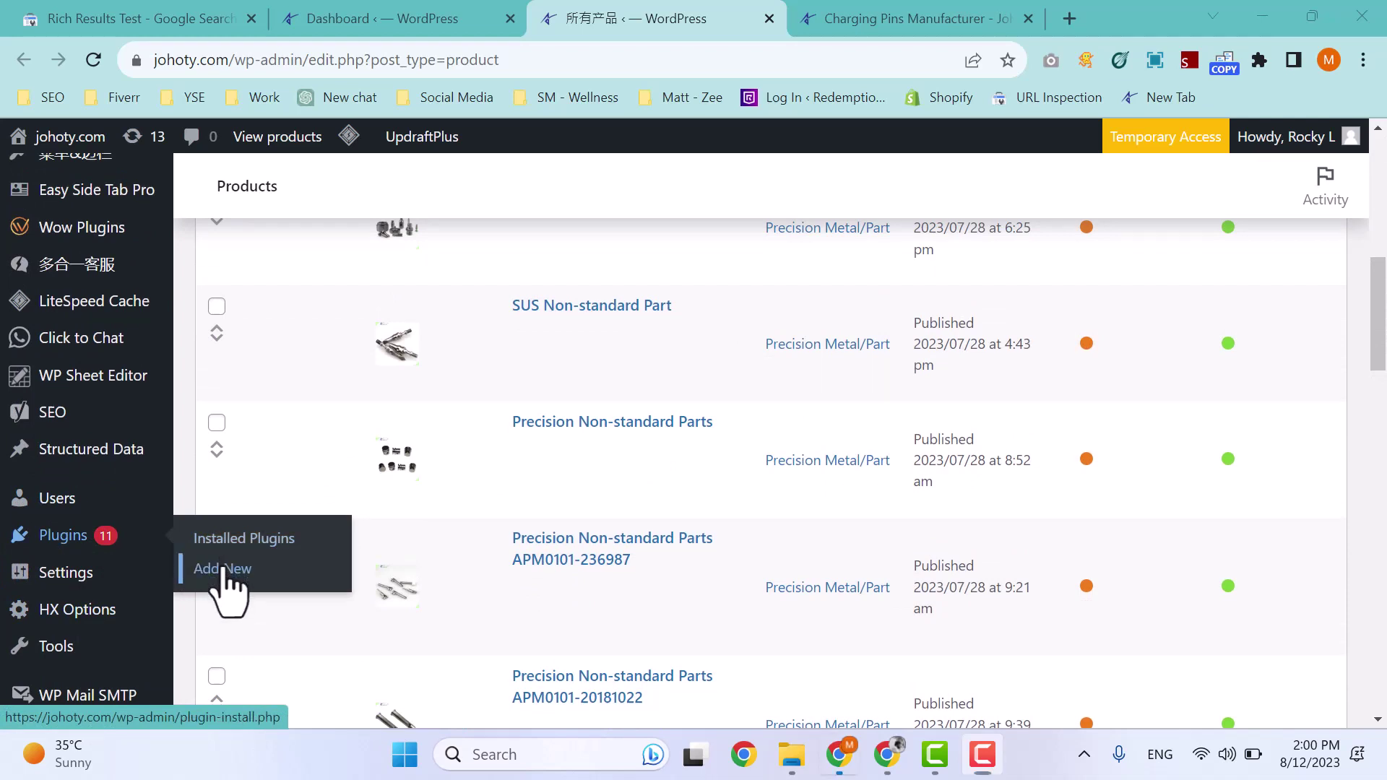
On the Add New plugins page, search for 'structured data'.
click(593, 426)
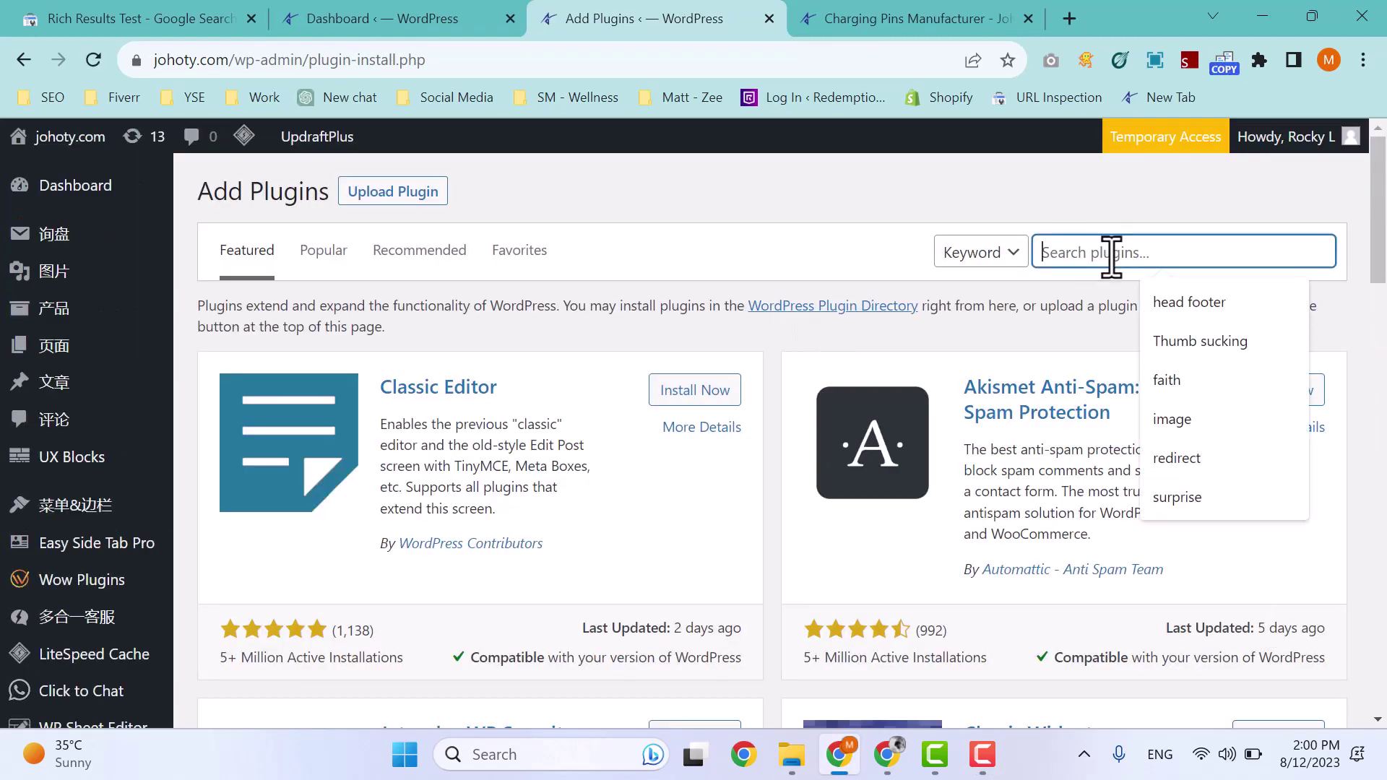
text(str)
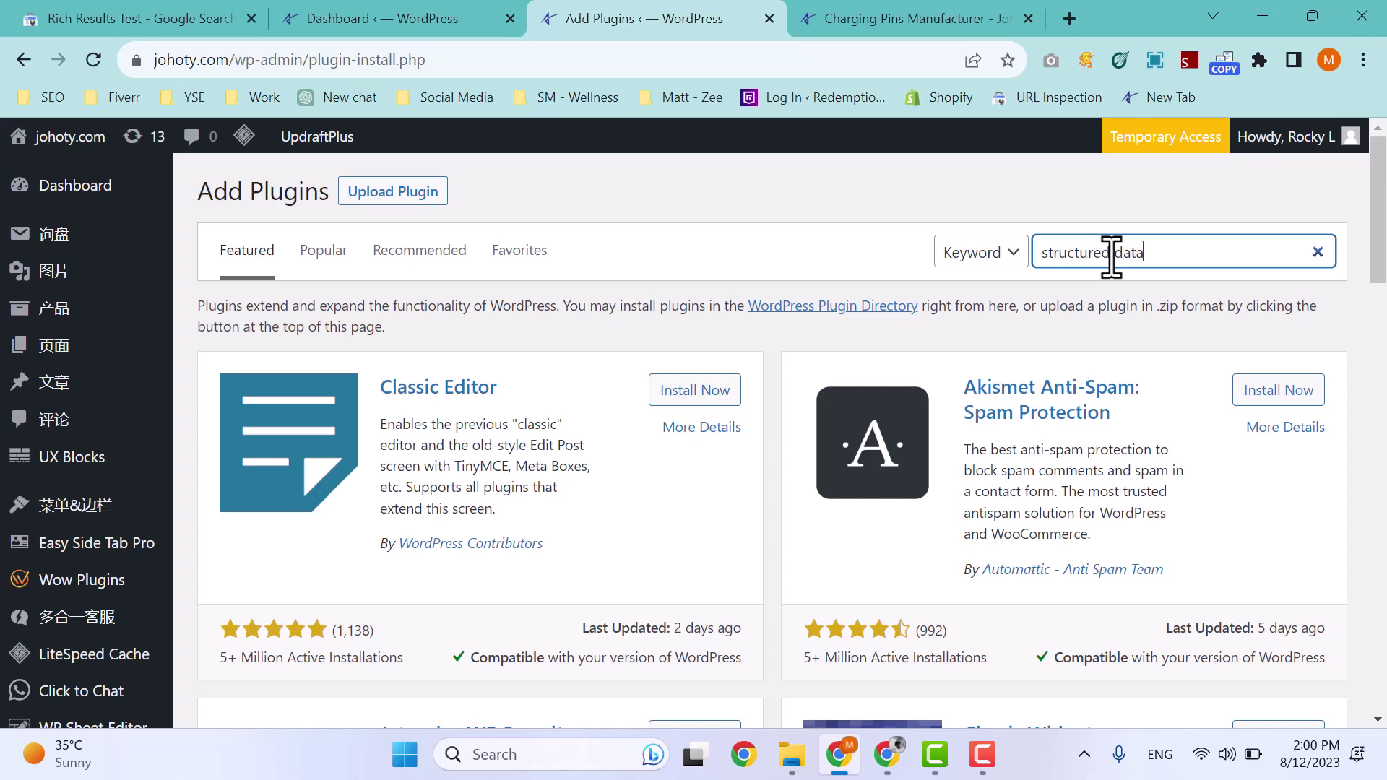
text(uctured data)
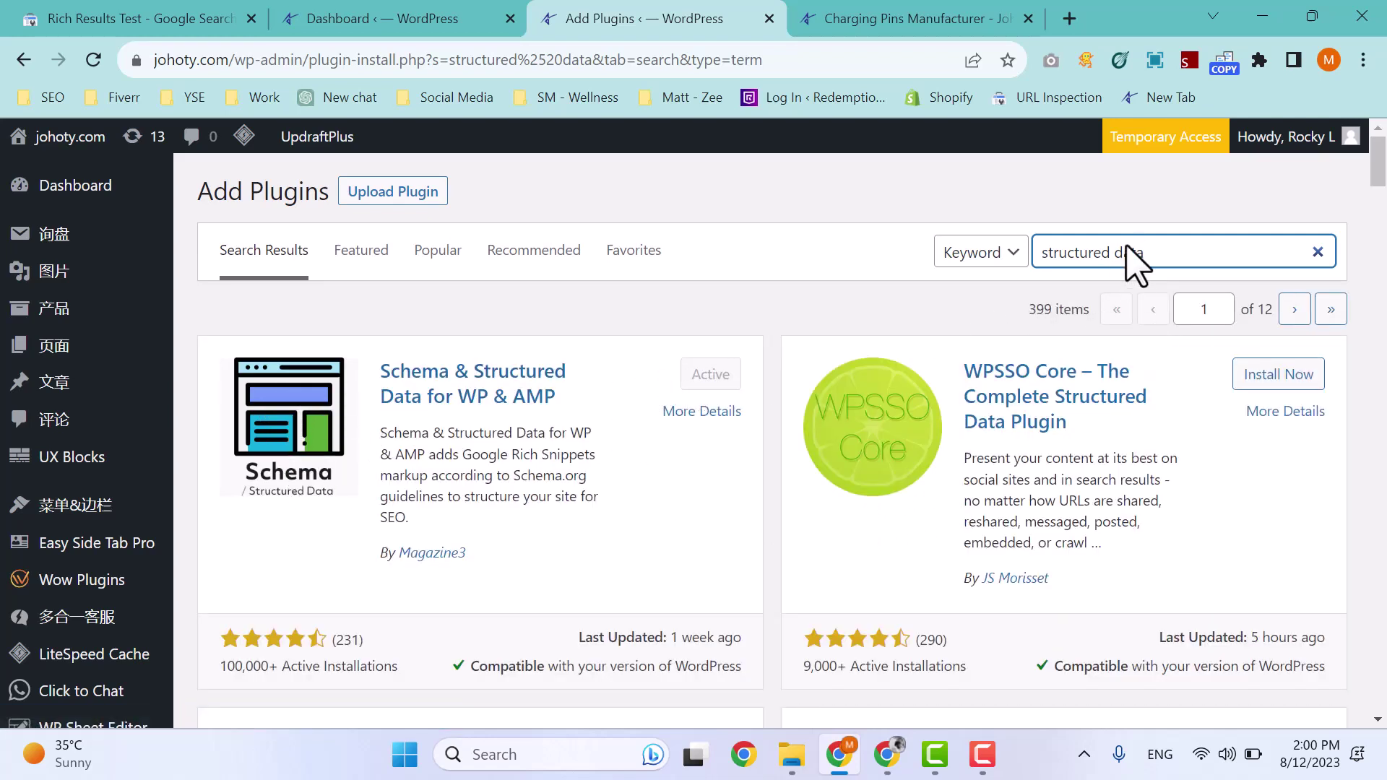
triple_click(1147, 254)
click(1078, 253)
Find the already active Schema & Structured Data for WP & AMP plugin in the results.
scroll(134, 571, down, 2)
scroll(134, 571, down, 4)
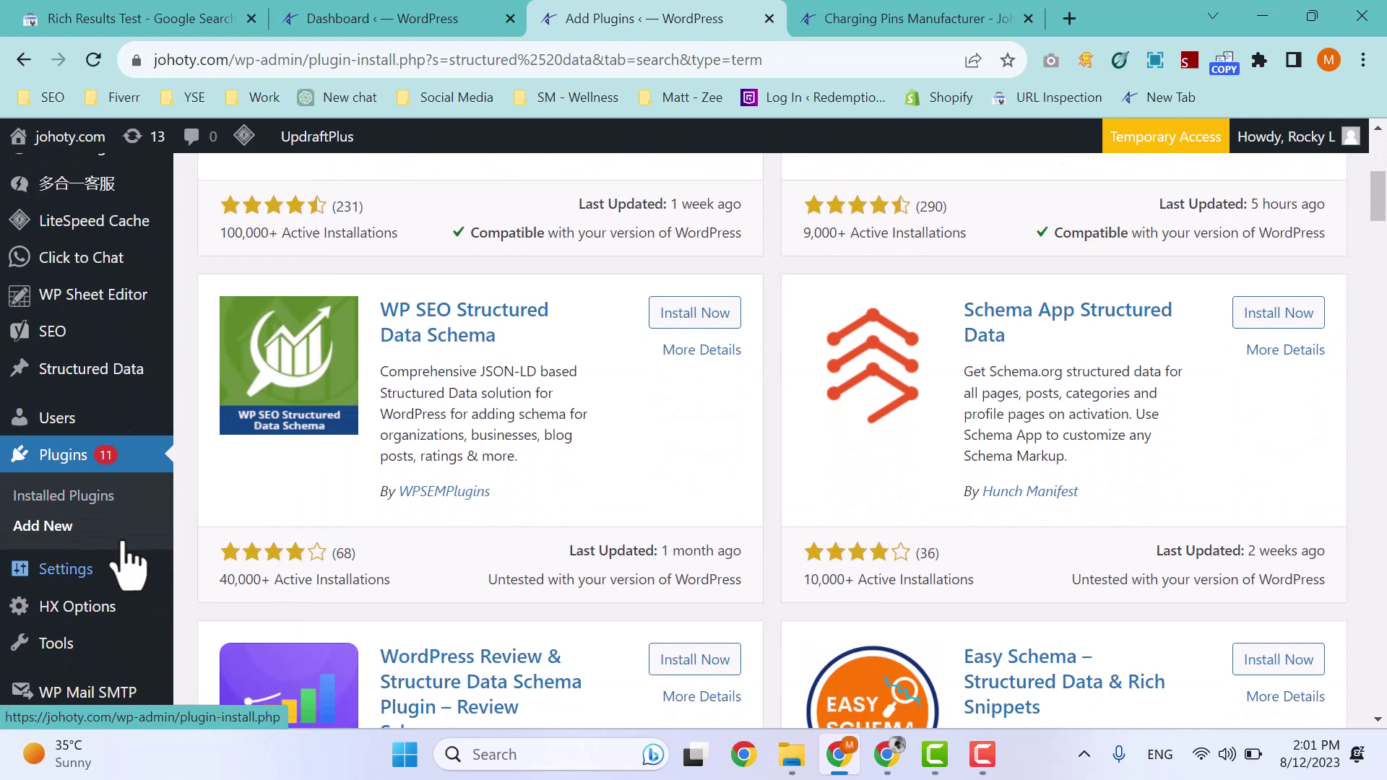
scroll(192, 356, down, 3)
scroll(181, 361, up, 3)
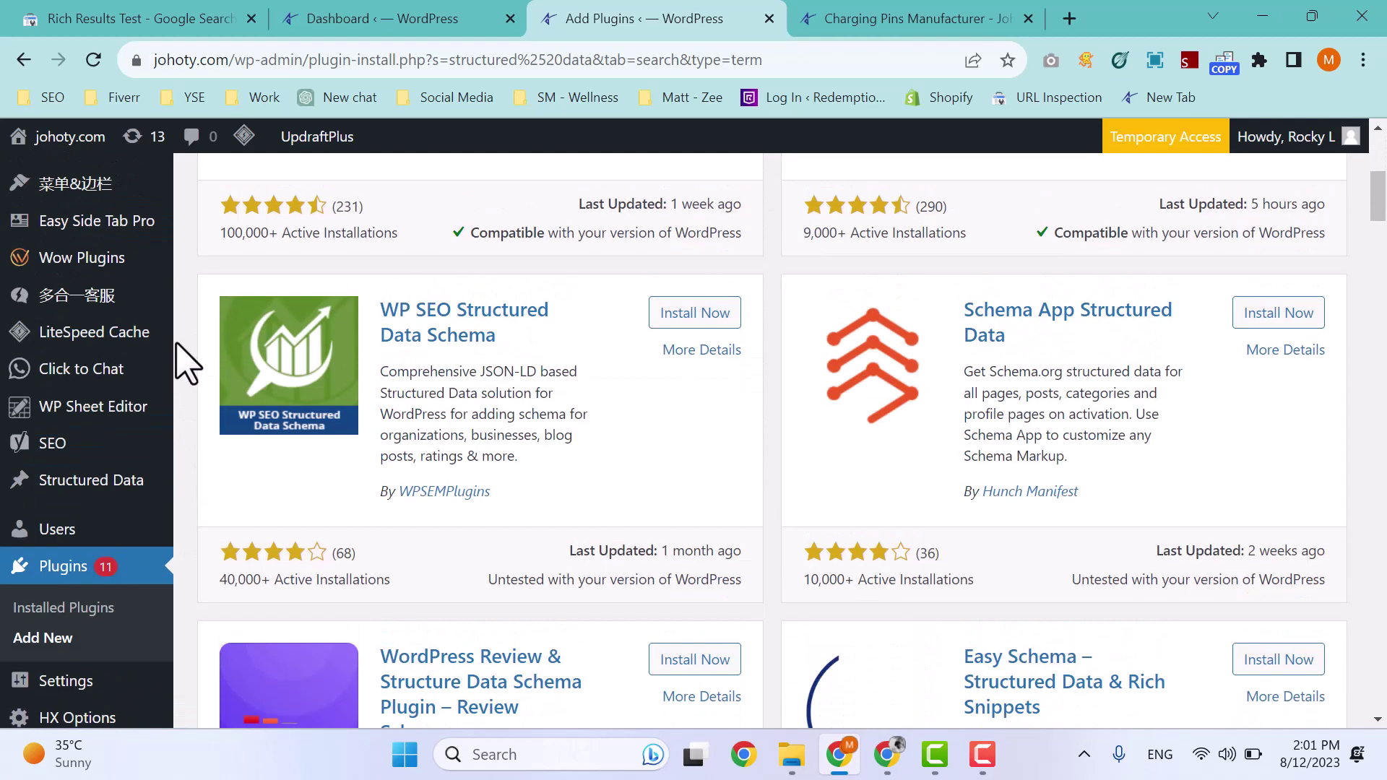
mouse_move(123, 492)
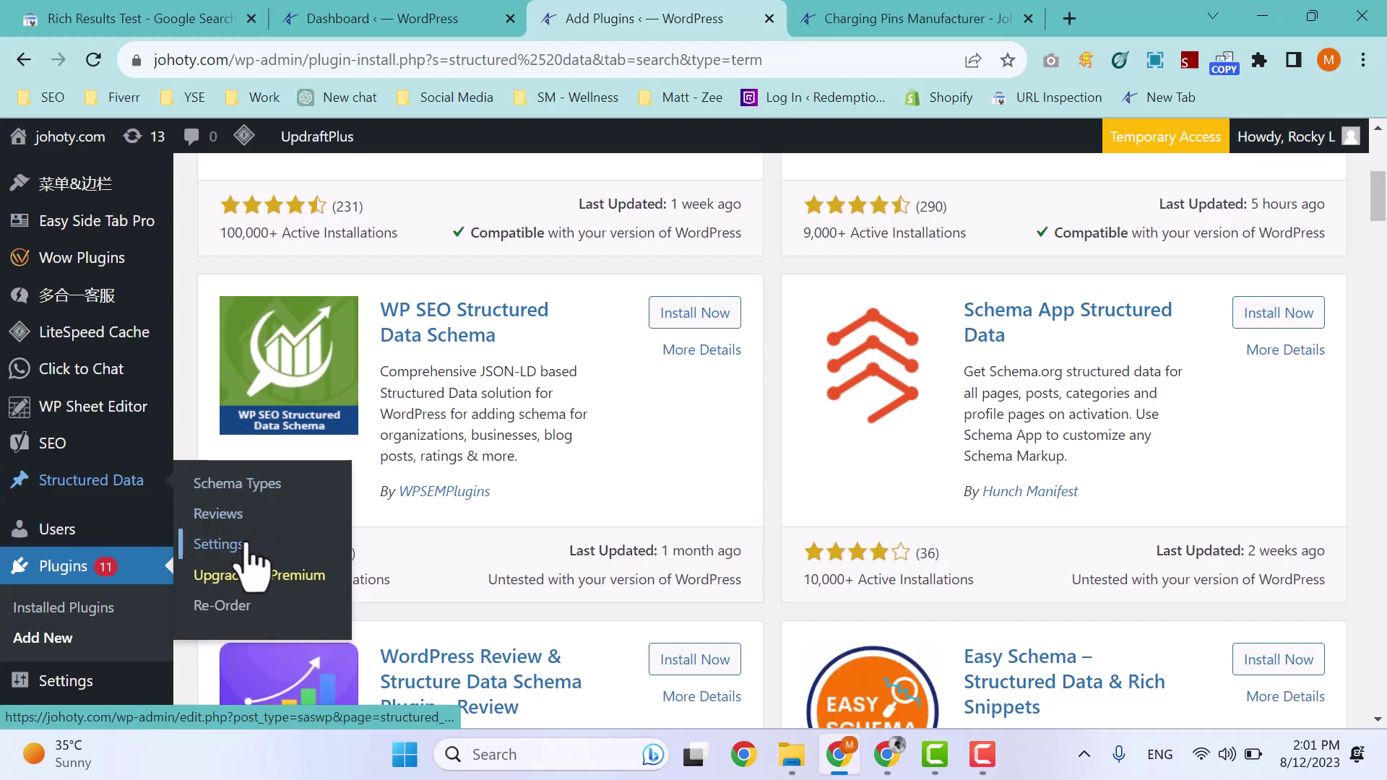
Open the plugin's General Settings and keep About and Contact set to the About and Contact pages.
click(217, 550)
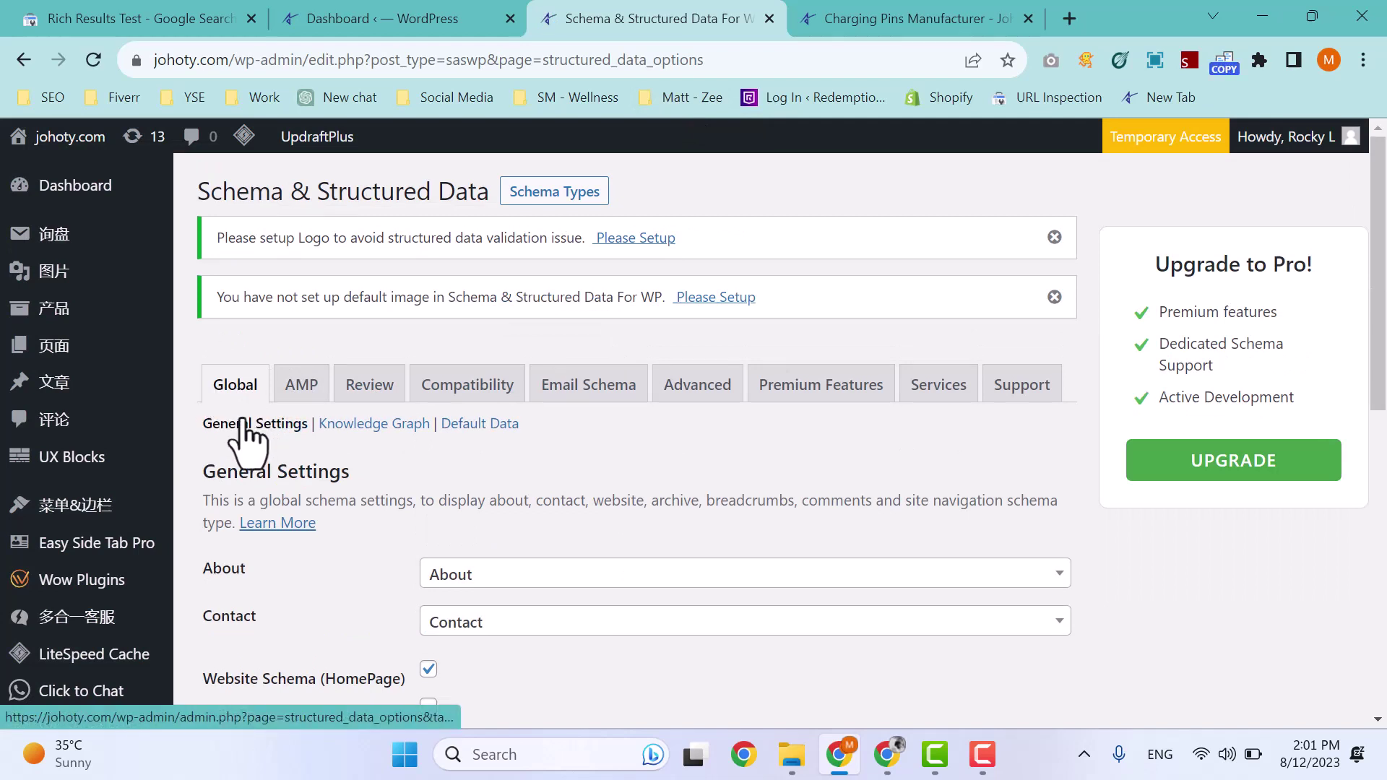
scroll(263, 458, down, 3)
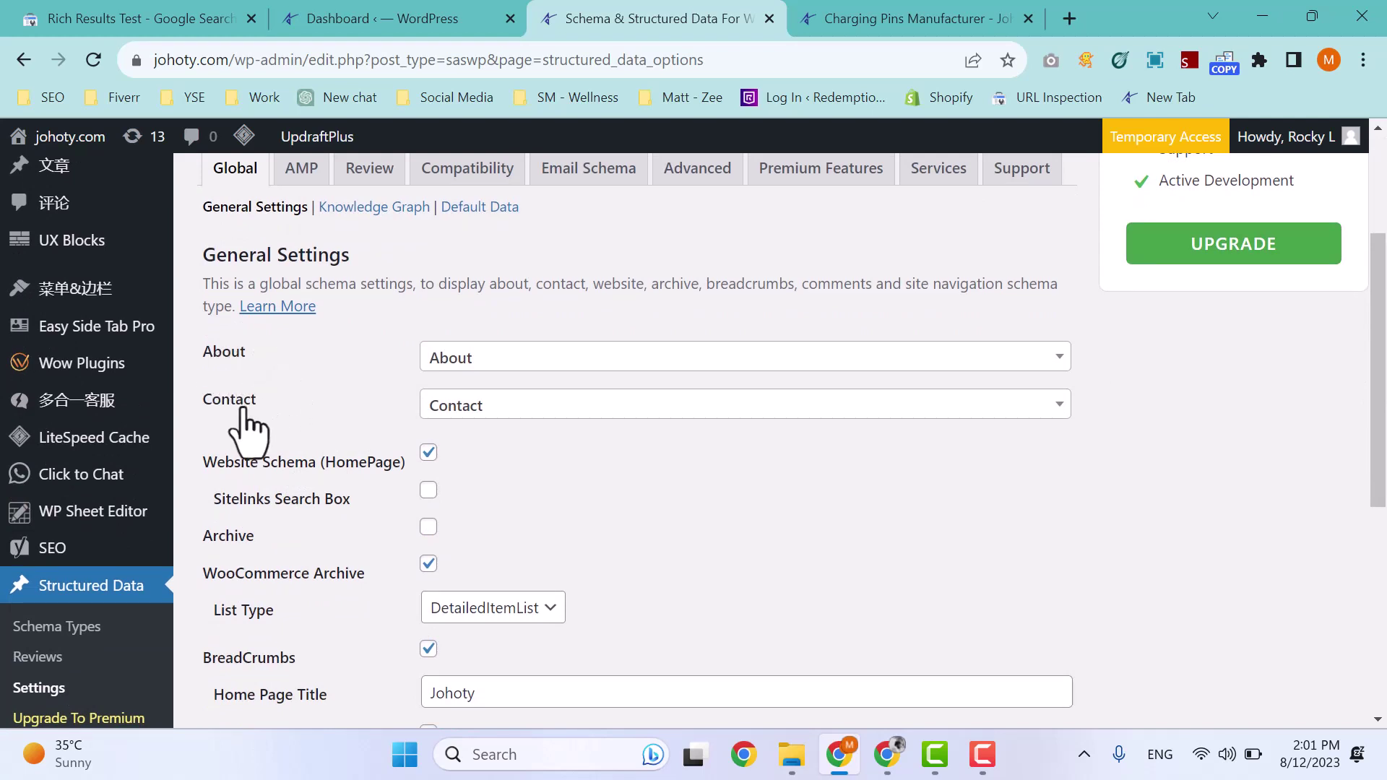
click(451, 362)
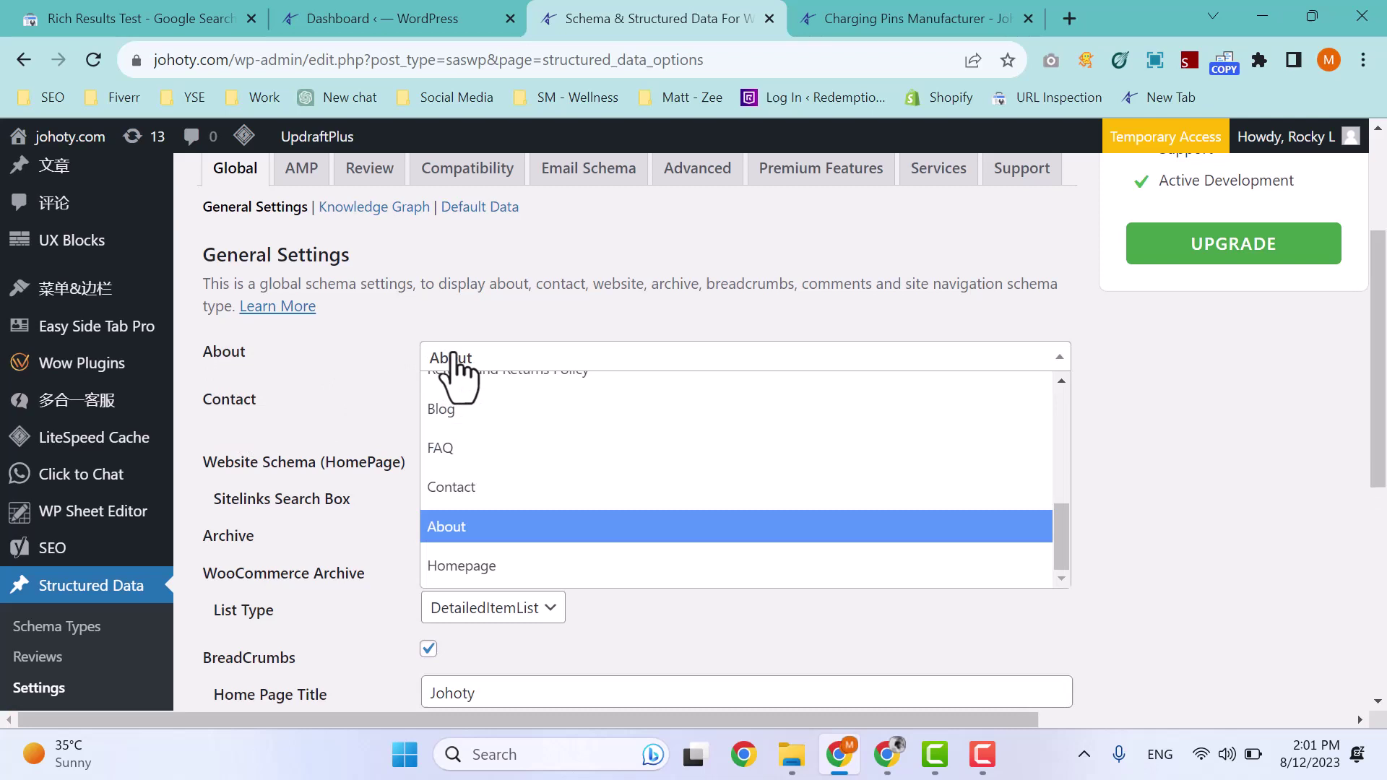
drag(453, 368, 420, 368)
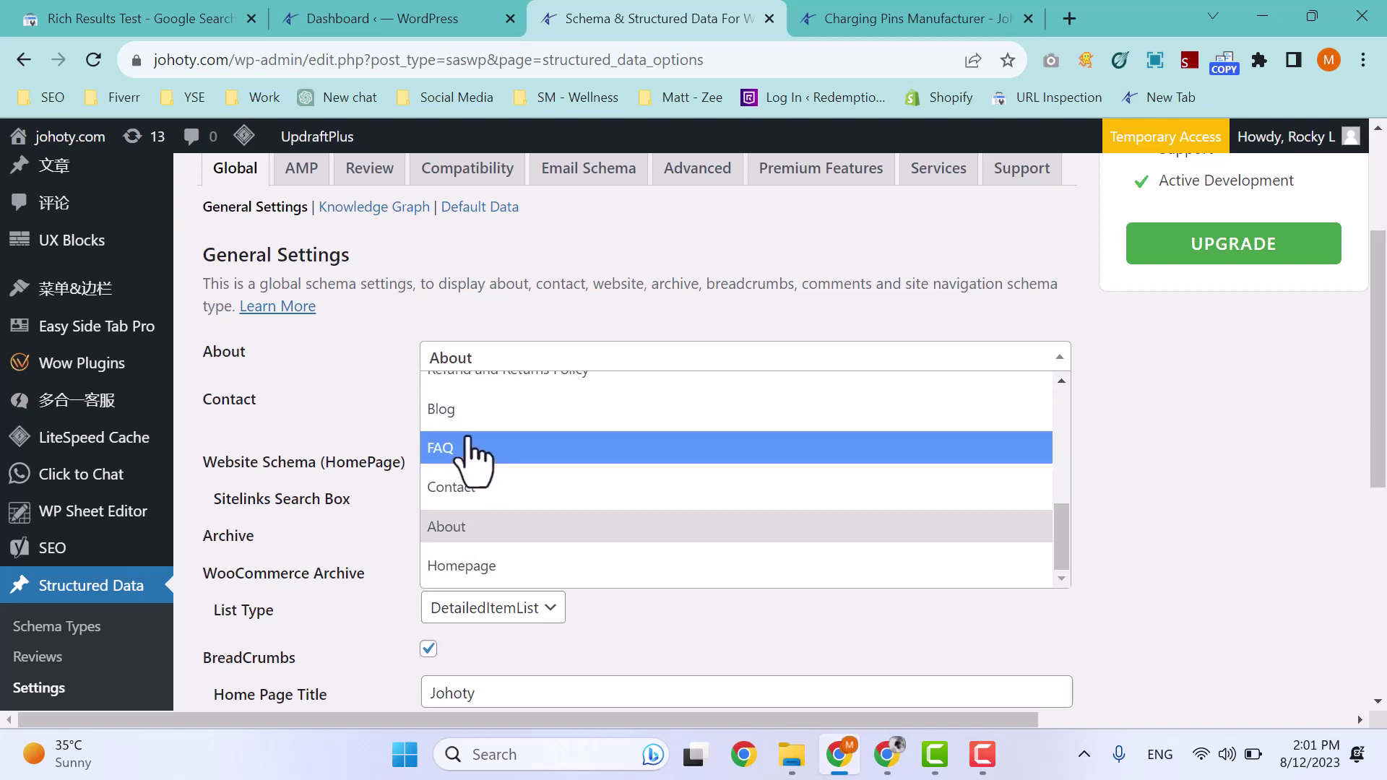
scroll(473, 455, up, 1)
scroll(474, 527, down, 1)
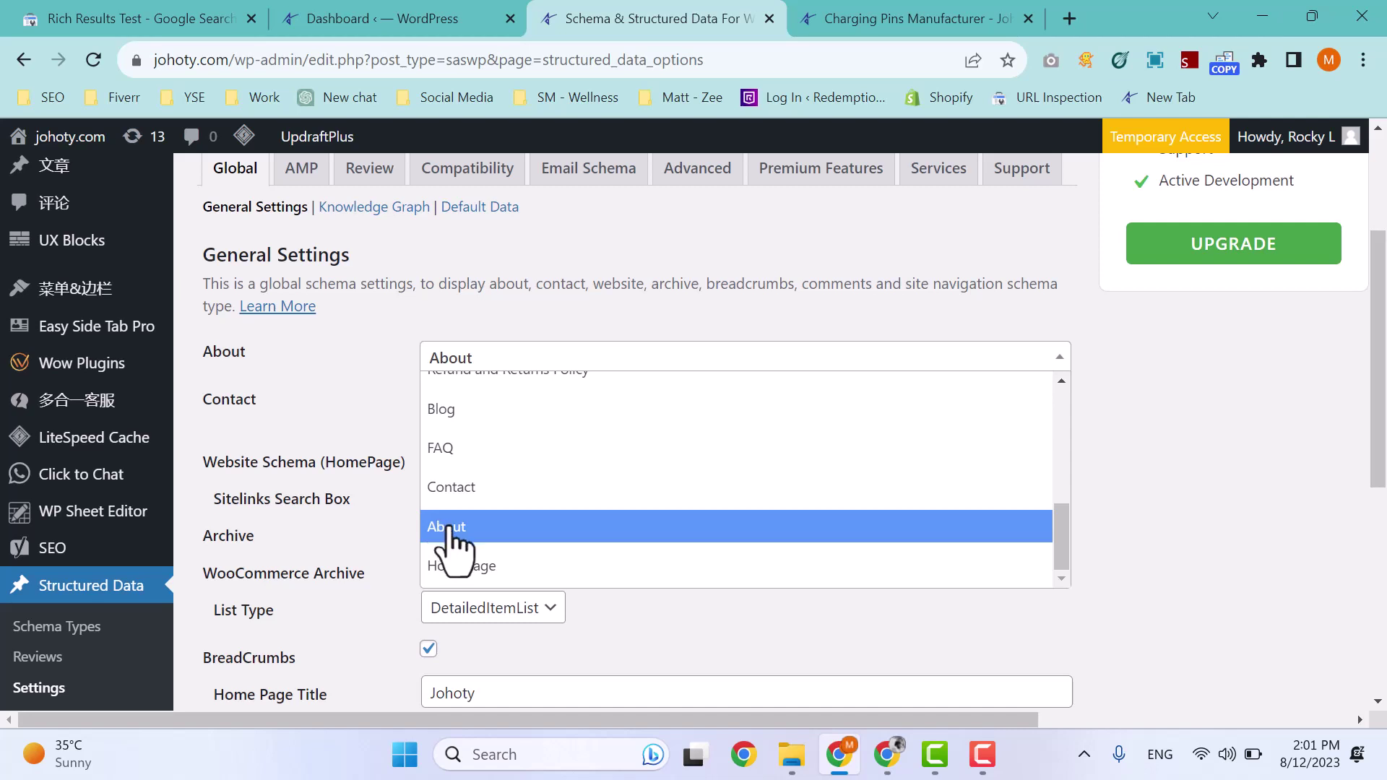
click(458, 533)
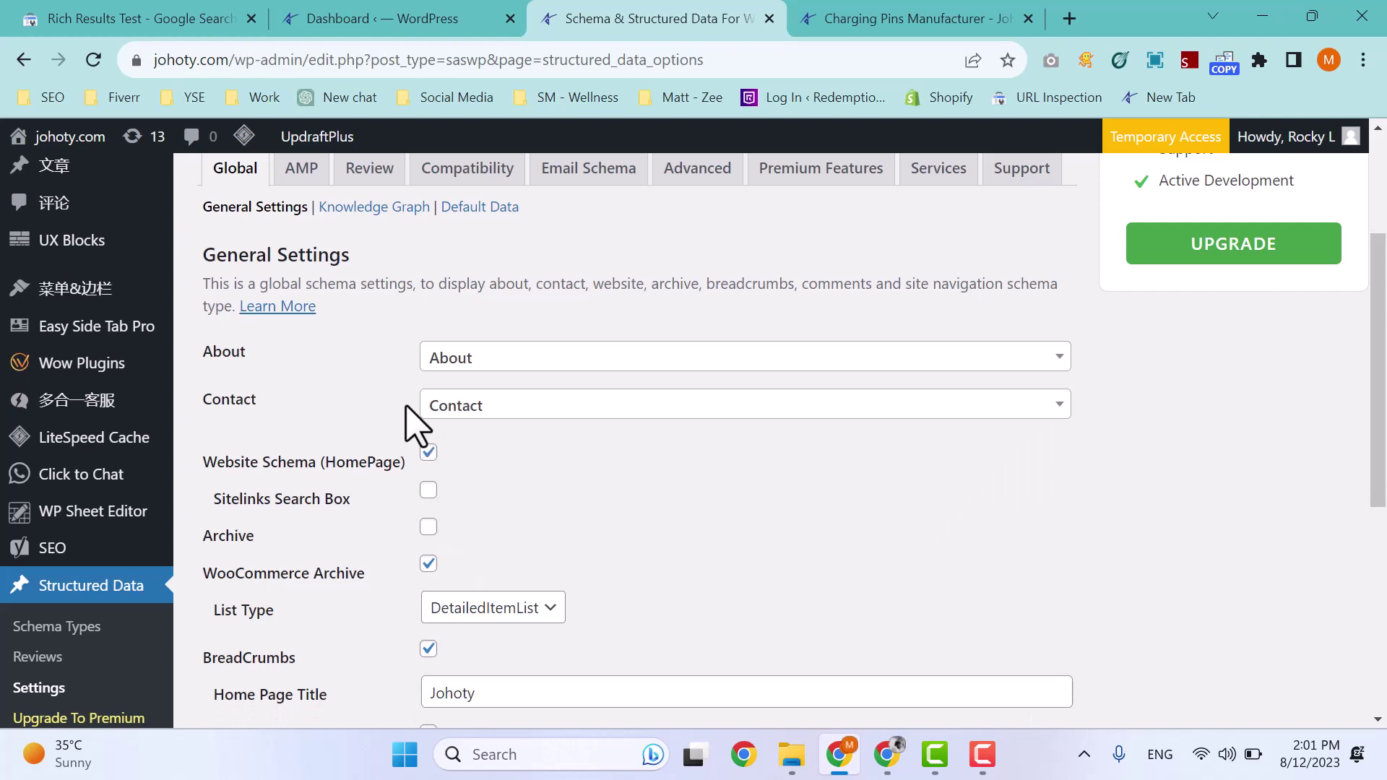
click(498, 411)
click(466, 572)
Confirm the breadcrumb Home Page Title 'Johoty' and save the General Settings.
scroll(415, 477, down, 1)
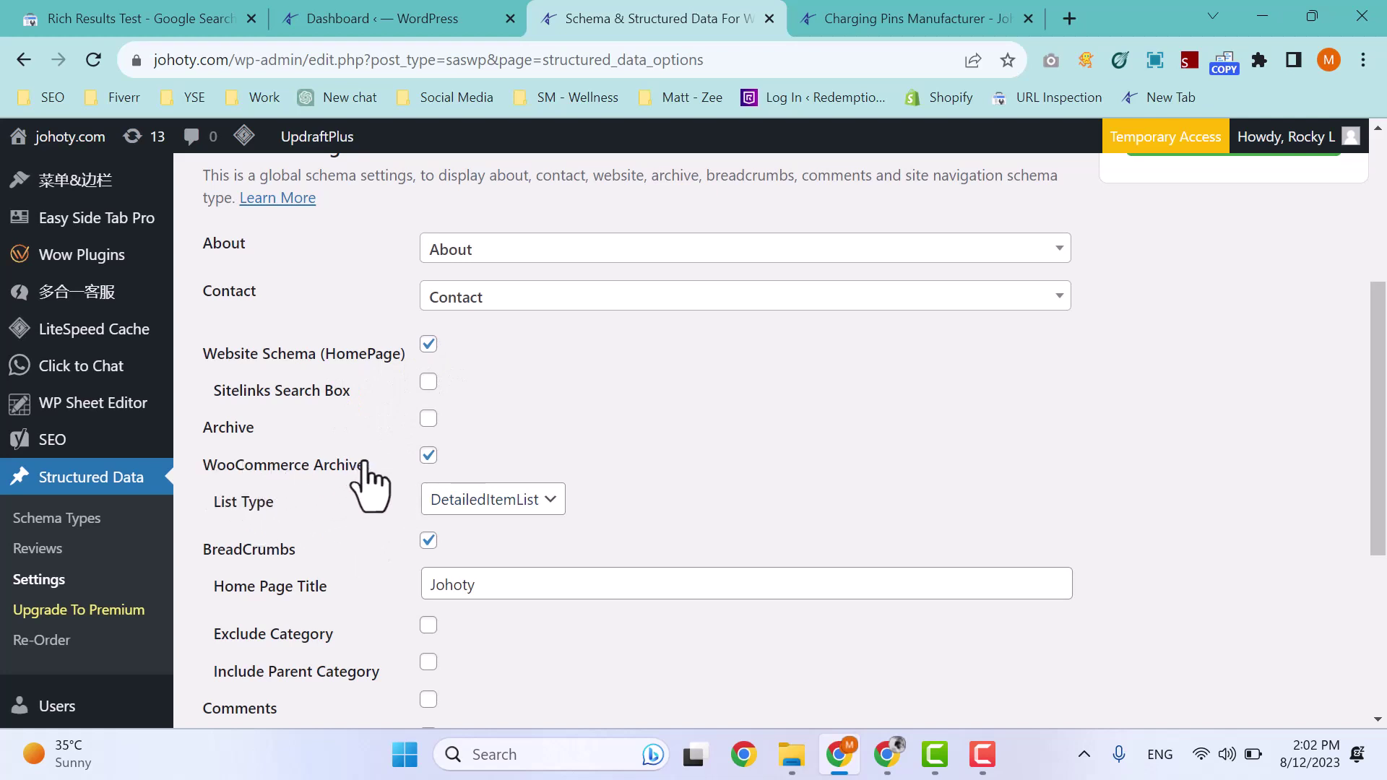
scroll(430, 506, down, 2)
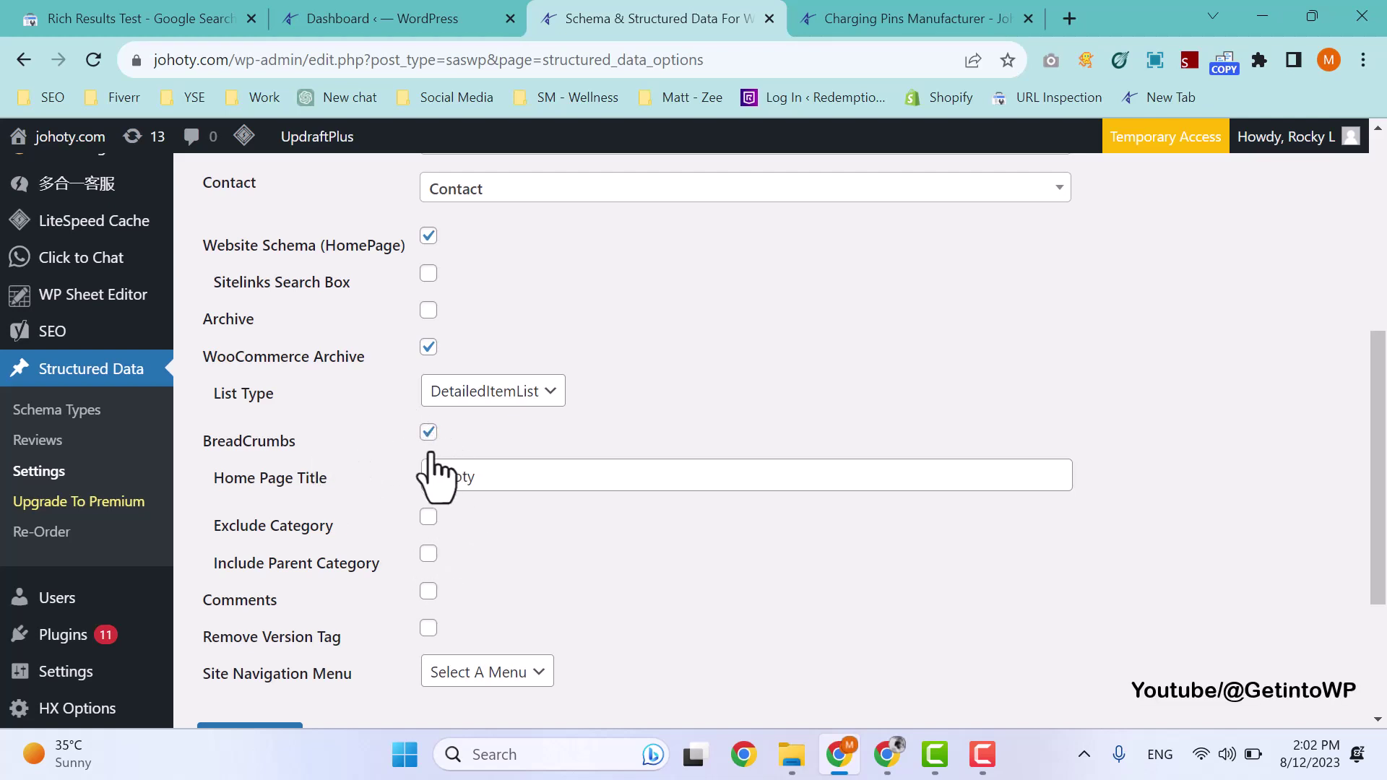
click(479, 478)
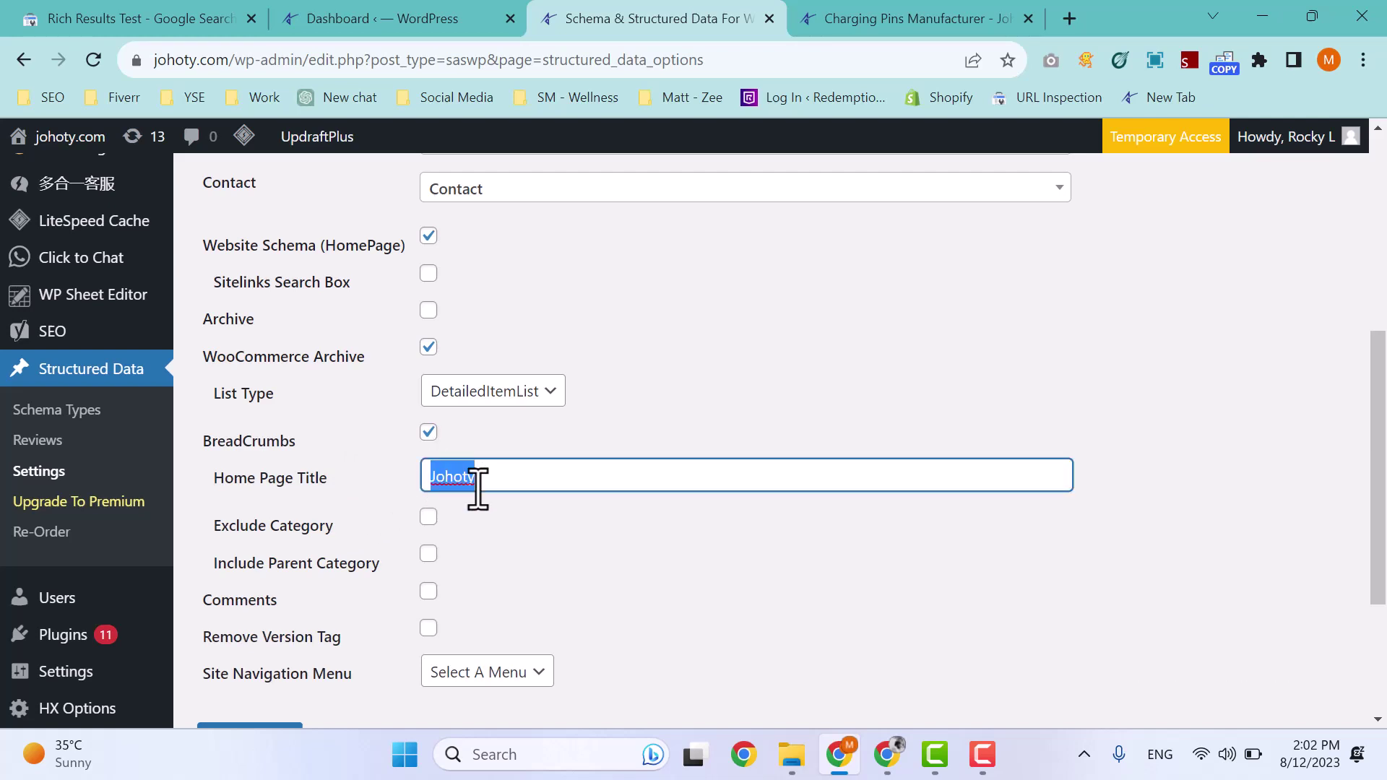
click(505, 475)
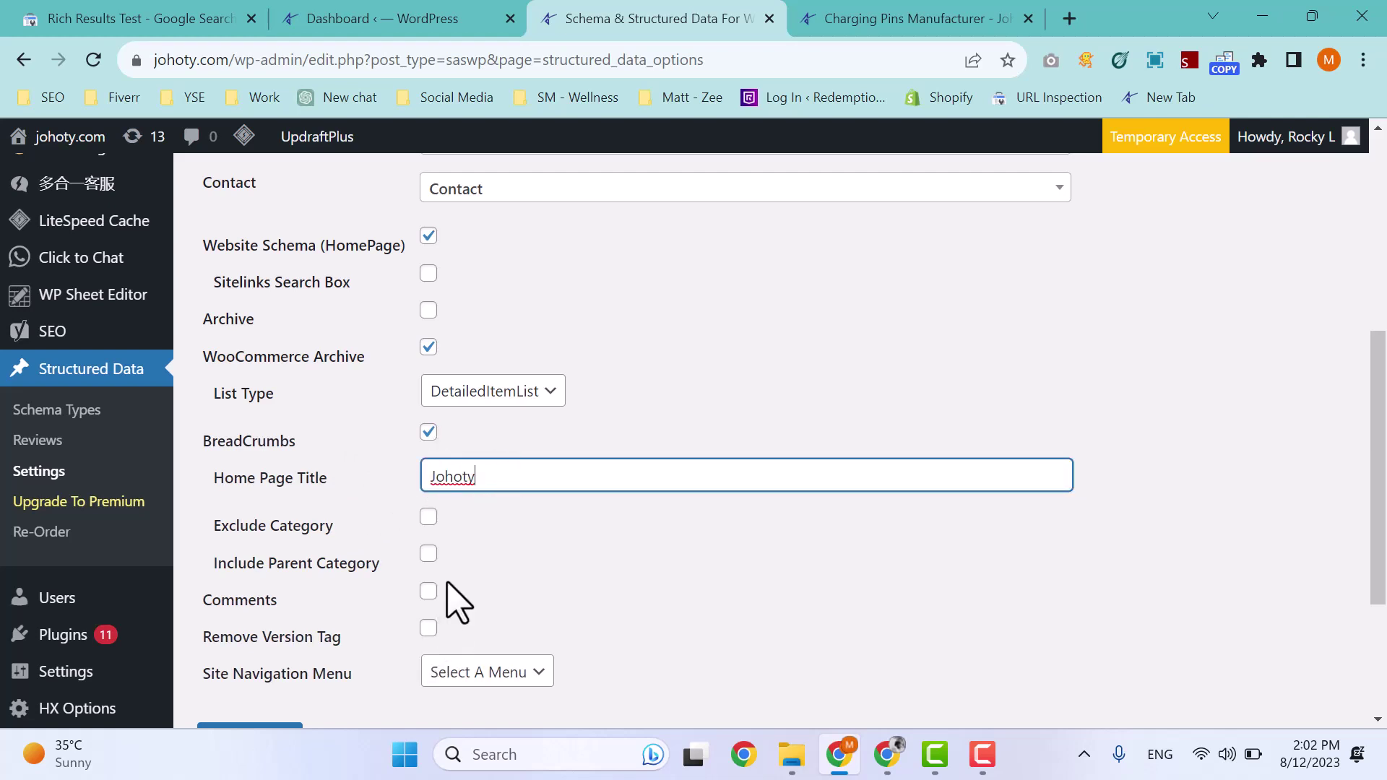
scroll(329, 694, down, 2)
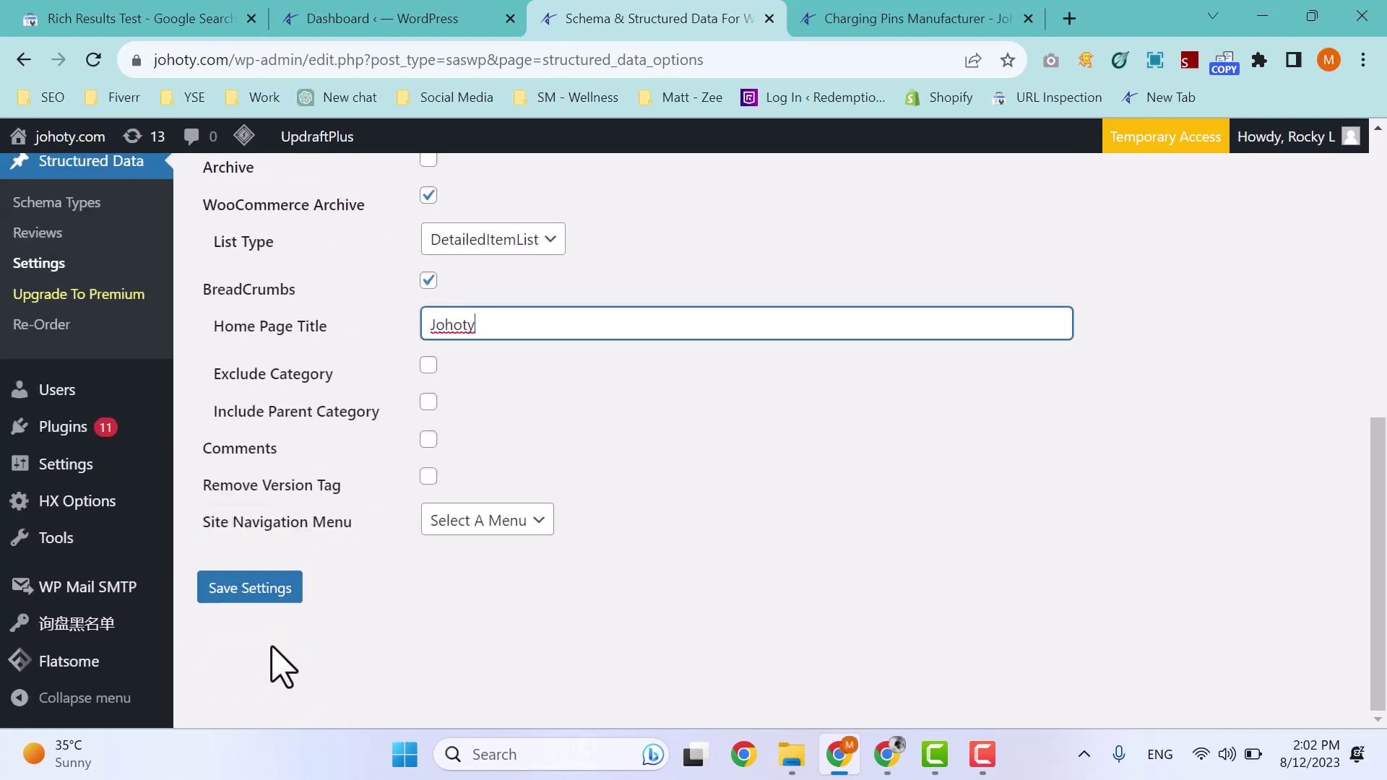
click(280, 590)
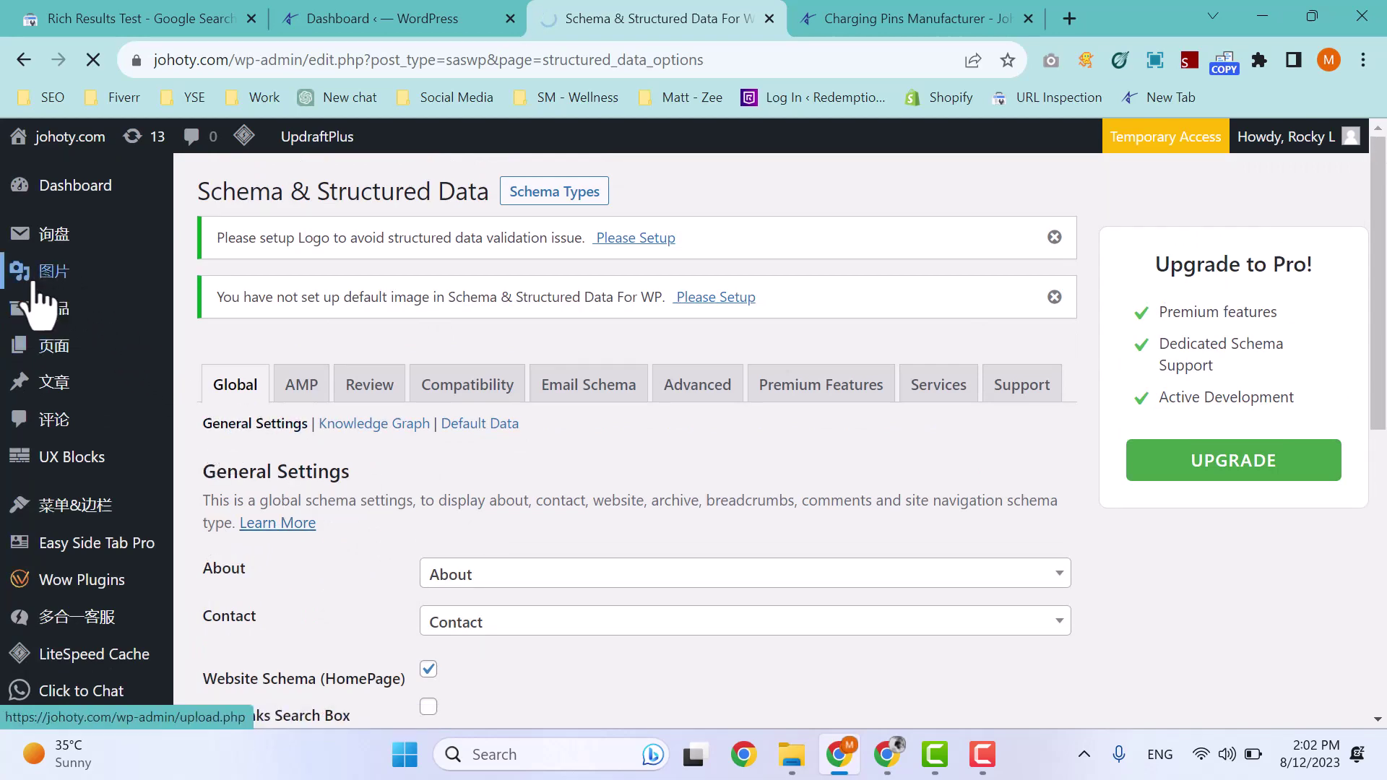
scroll(356, 535, down, 2)
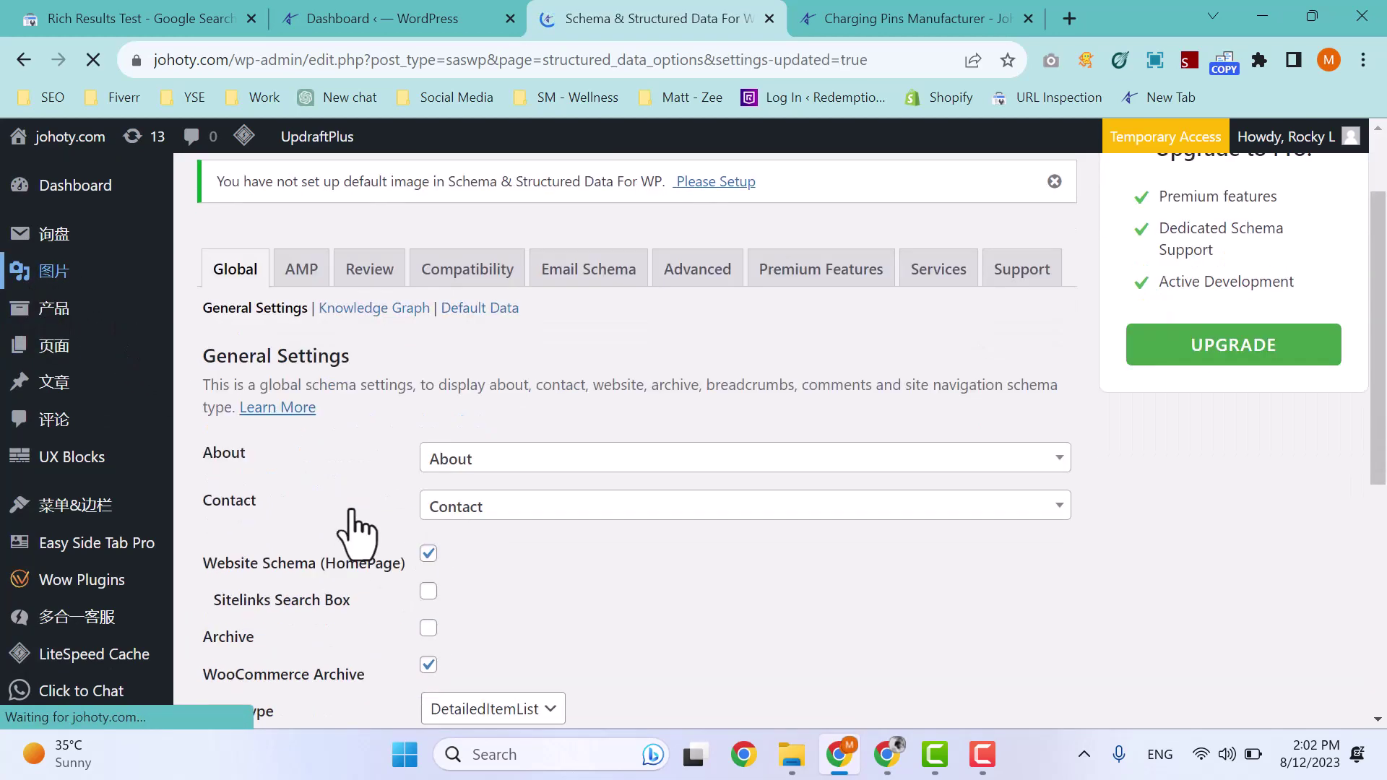
Add a new schema, choose Product as its type after searching 'prod', and advance the wizard.
scroll(350, 531, up, 2)
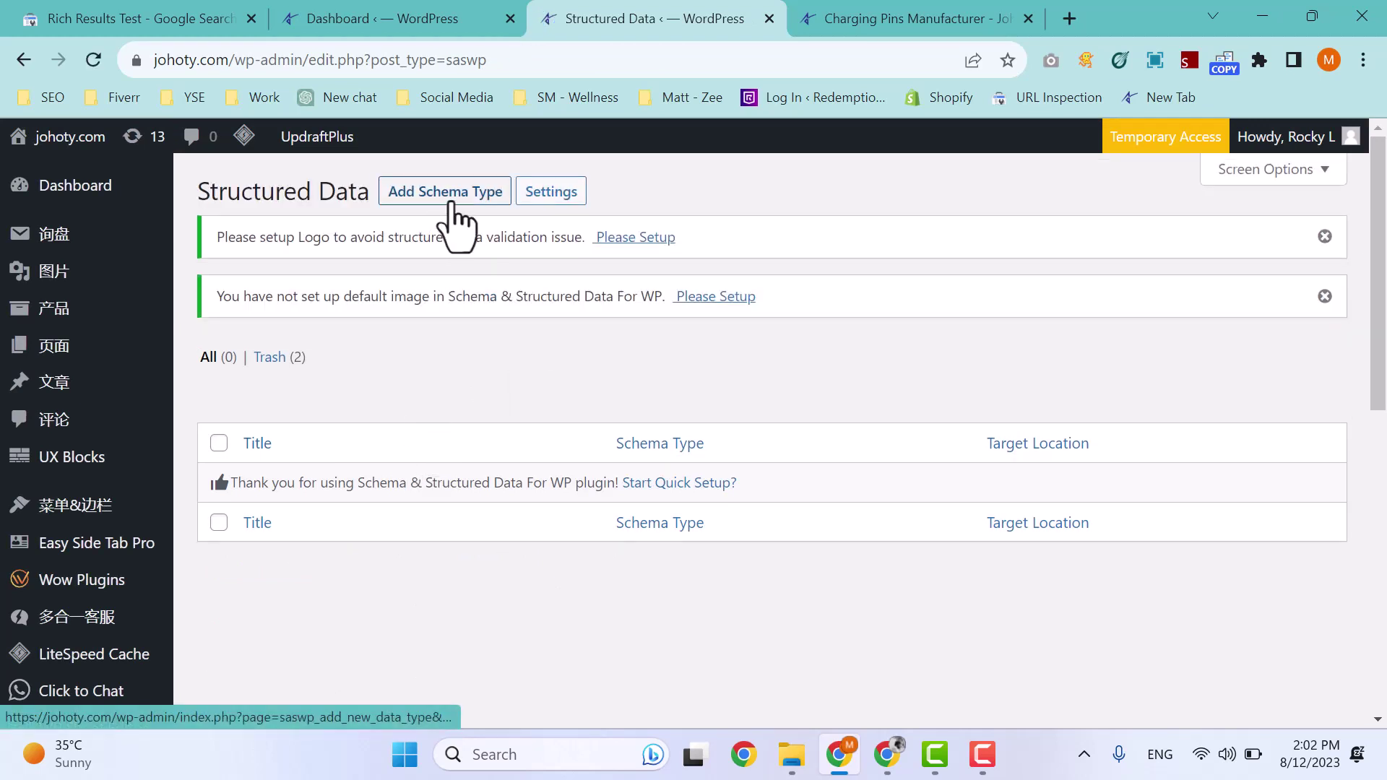
click(448, 205)
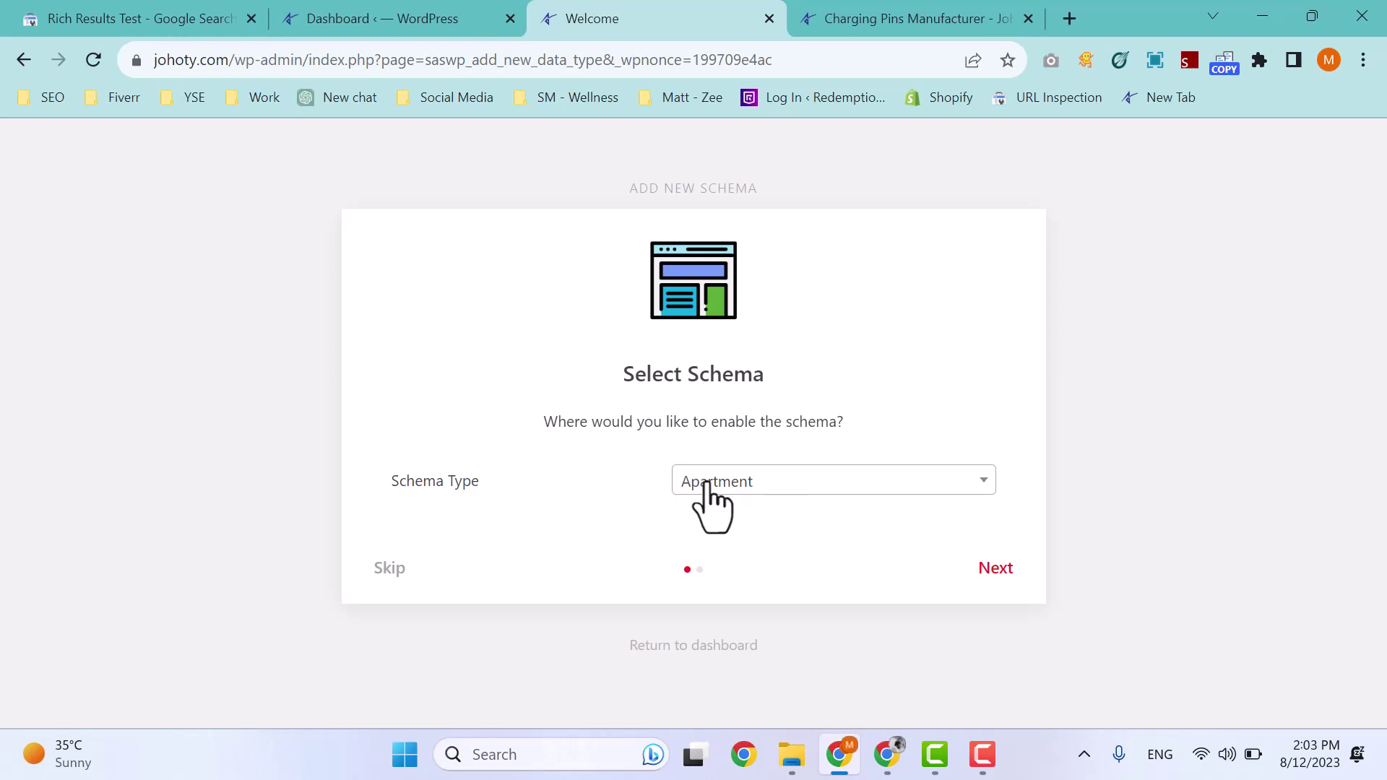
click(770, 479)
scroll(794, 442, down, 1)
scroll(799, 439, up, 1)
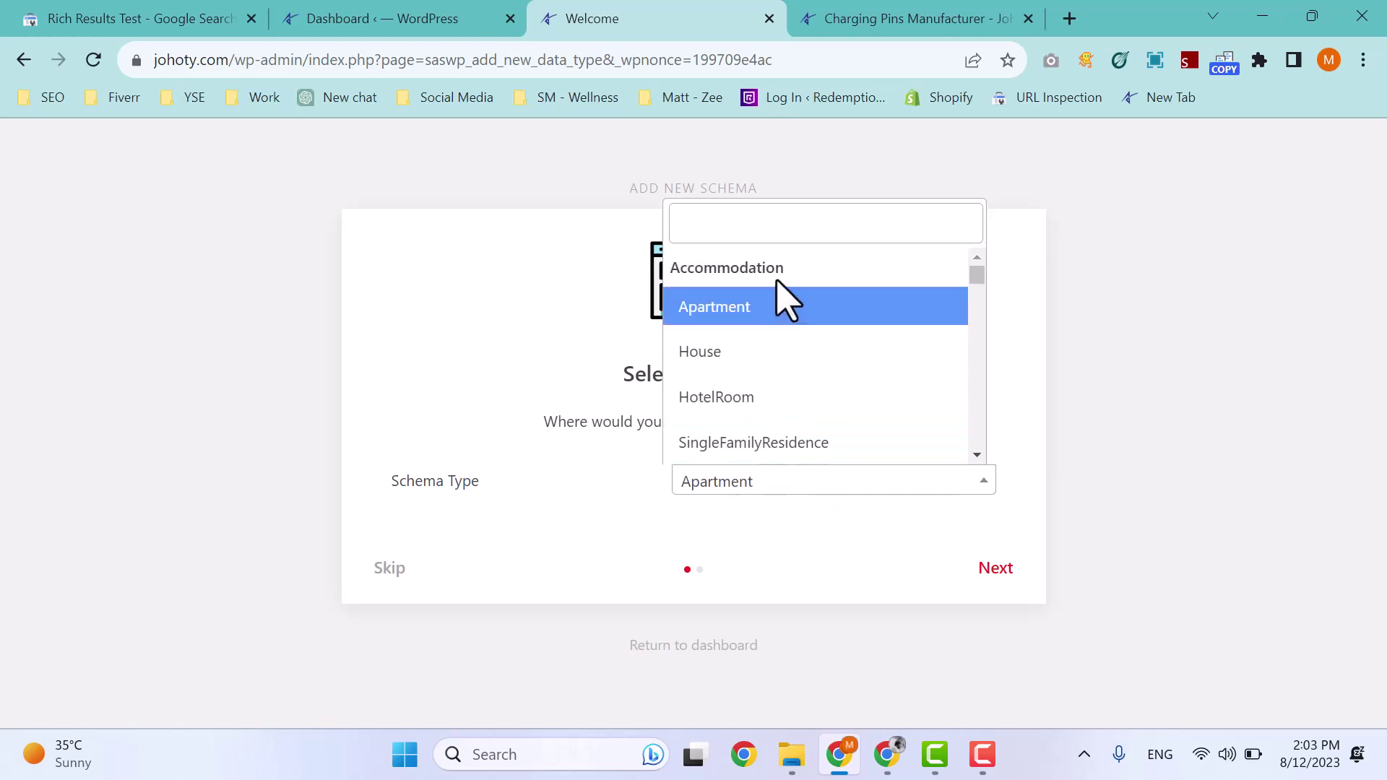
click(770, 220)
text(prod)
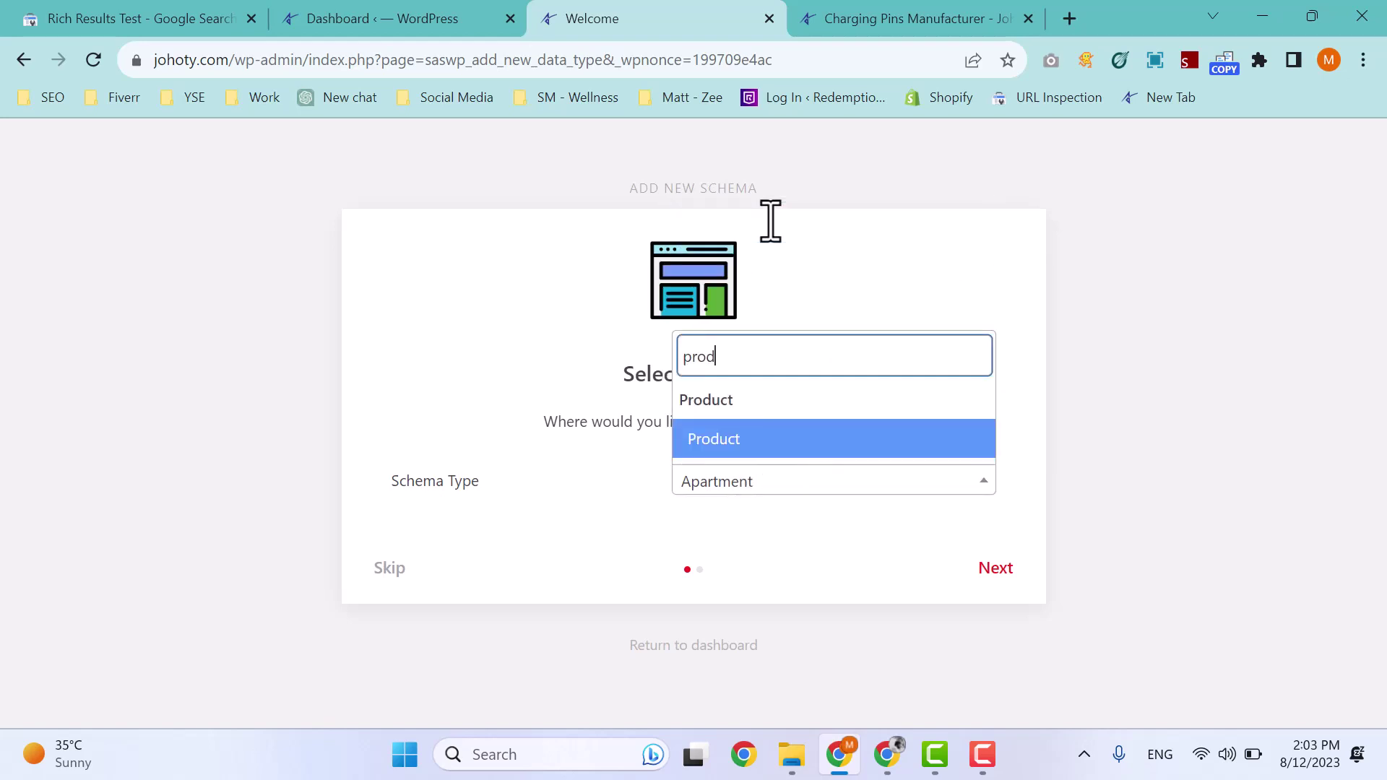
click(708, 441)
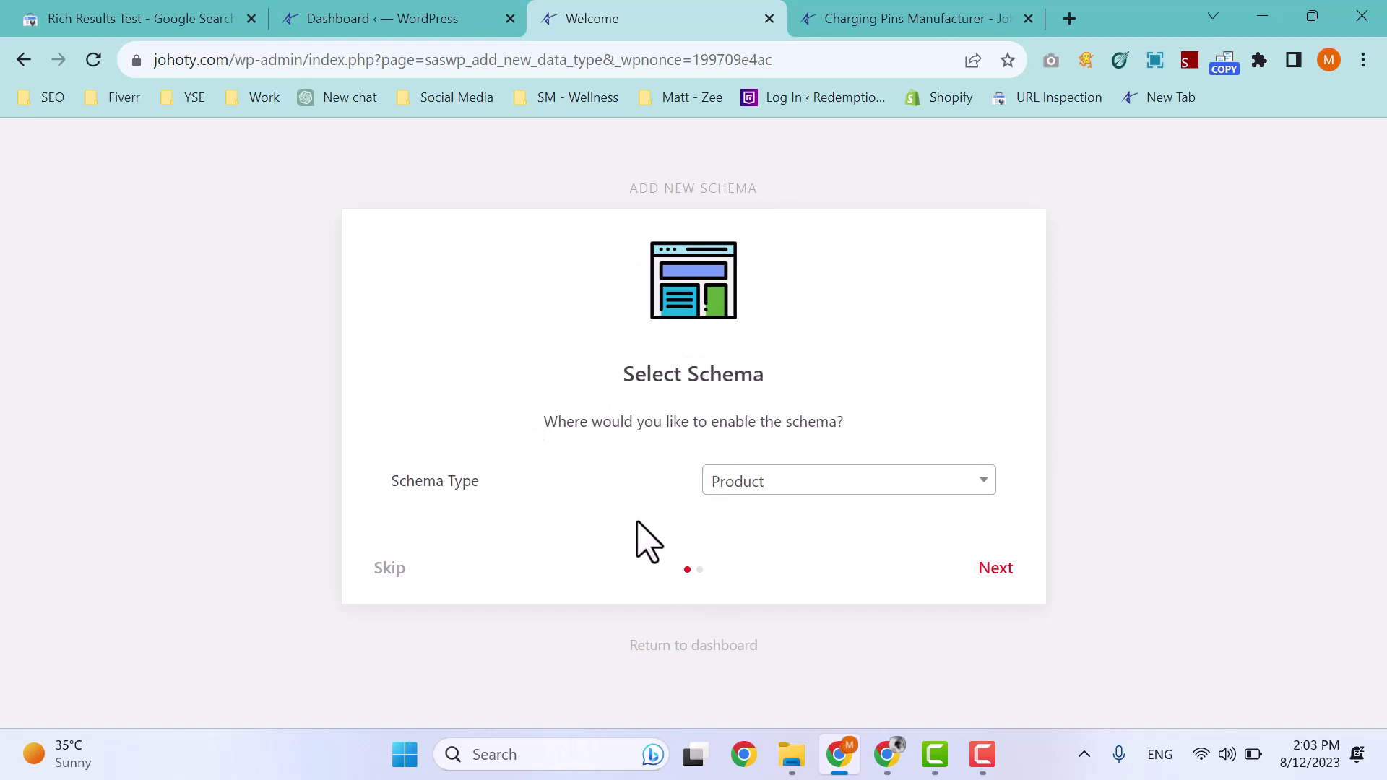
click(1009, 578)
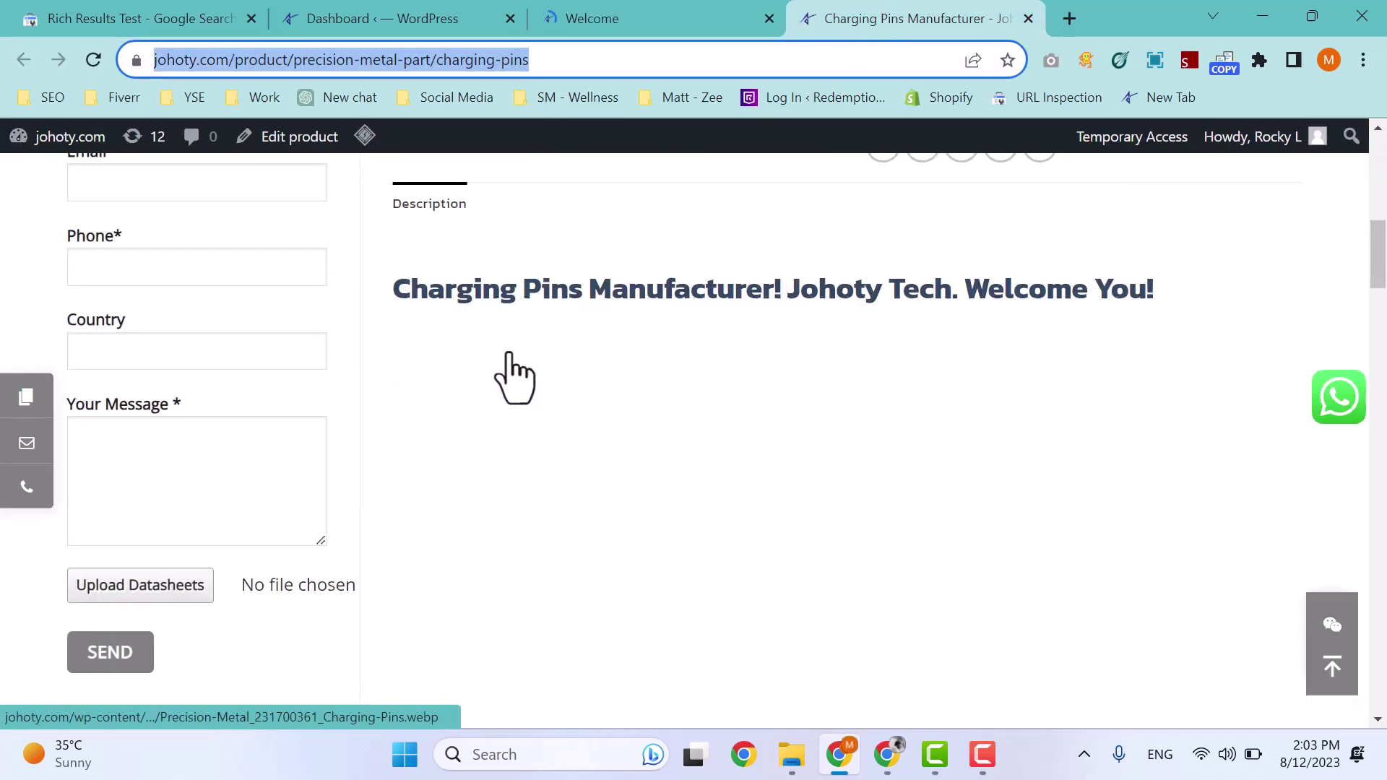
Return to the schema wizard's Placement step.
scroll(563, 401, up, 12)
scroll(534, 434, down, 5)
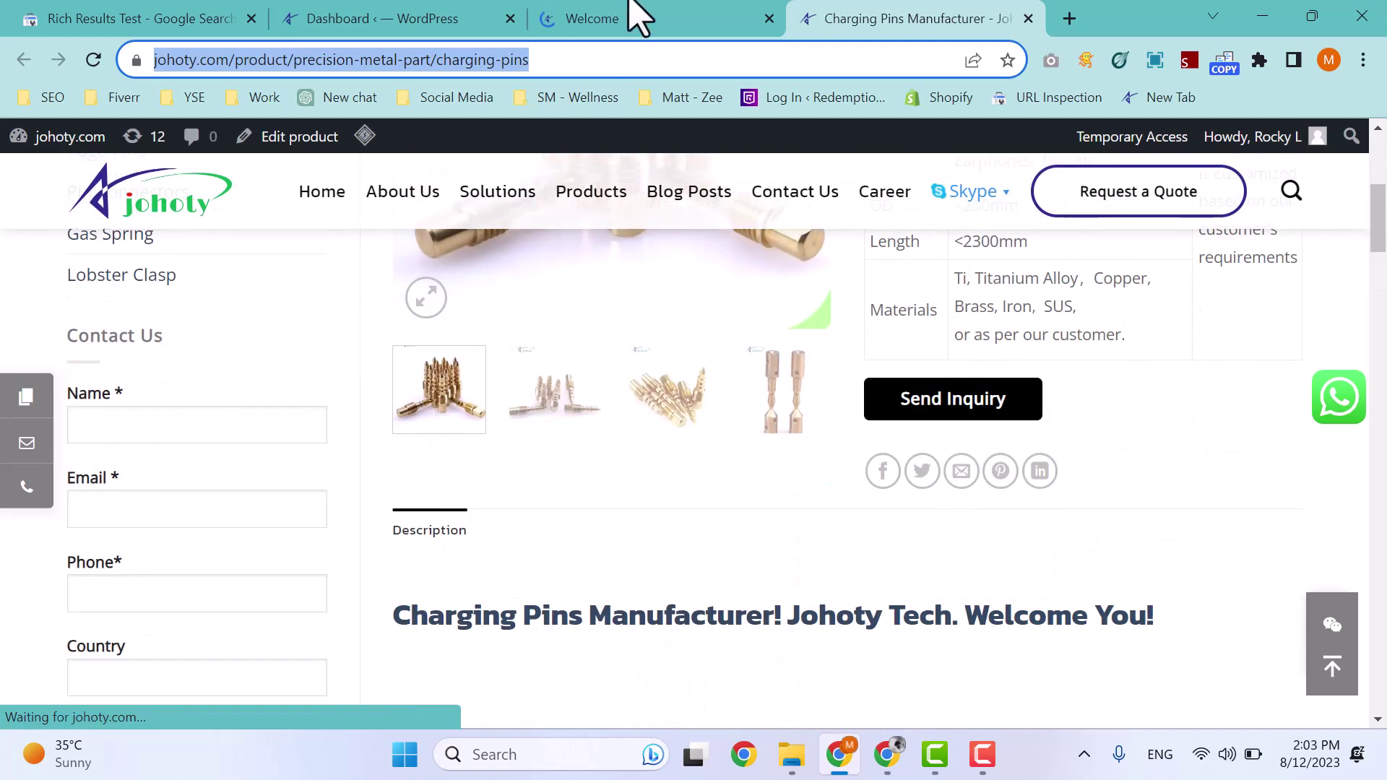
click(666, 18)
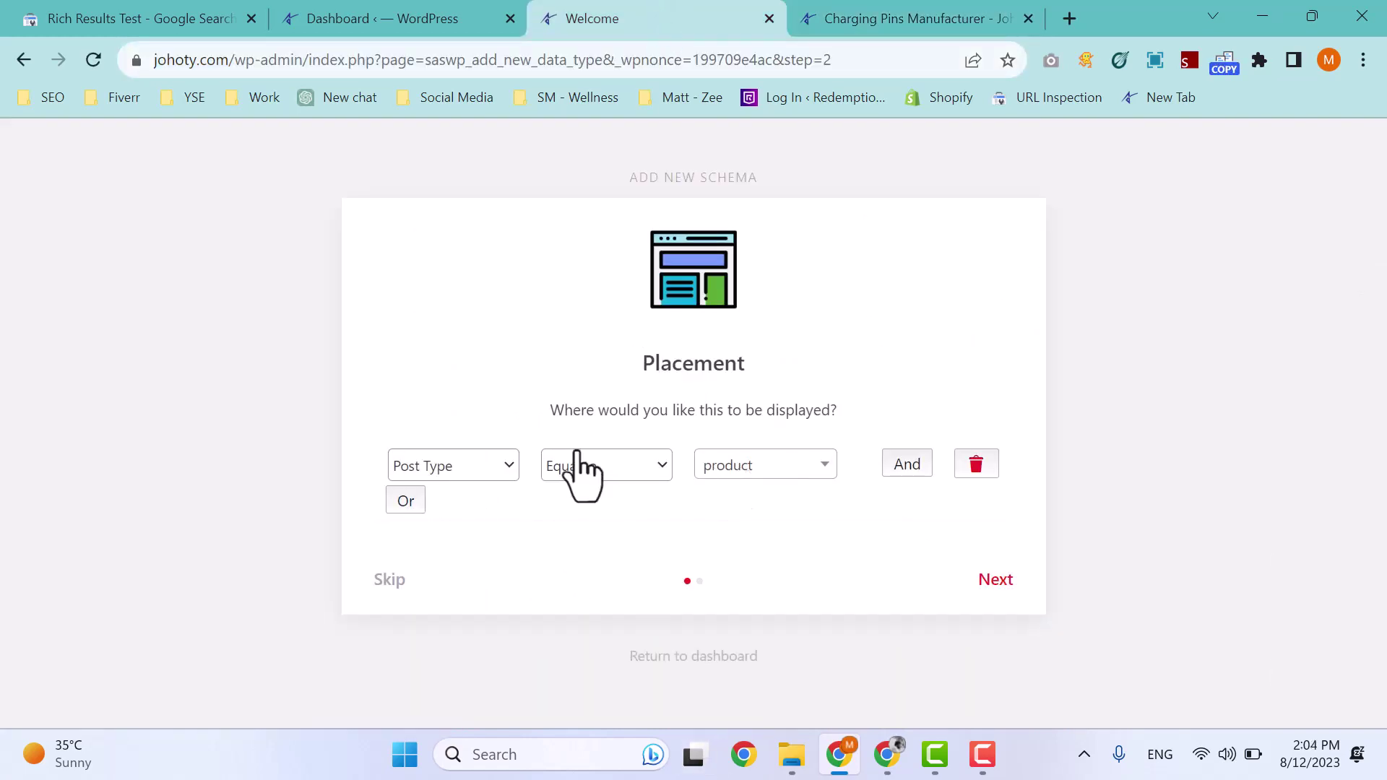
Place the Product schema on Post Type equal to product and finish the wizard.
double_click(691, 363)
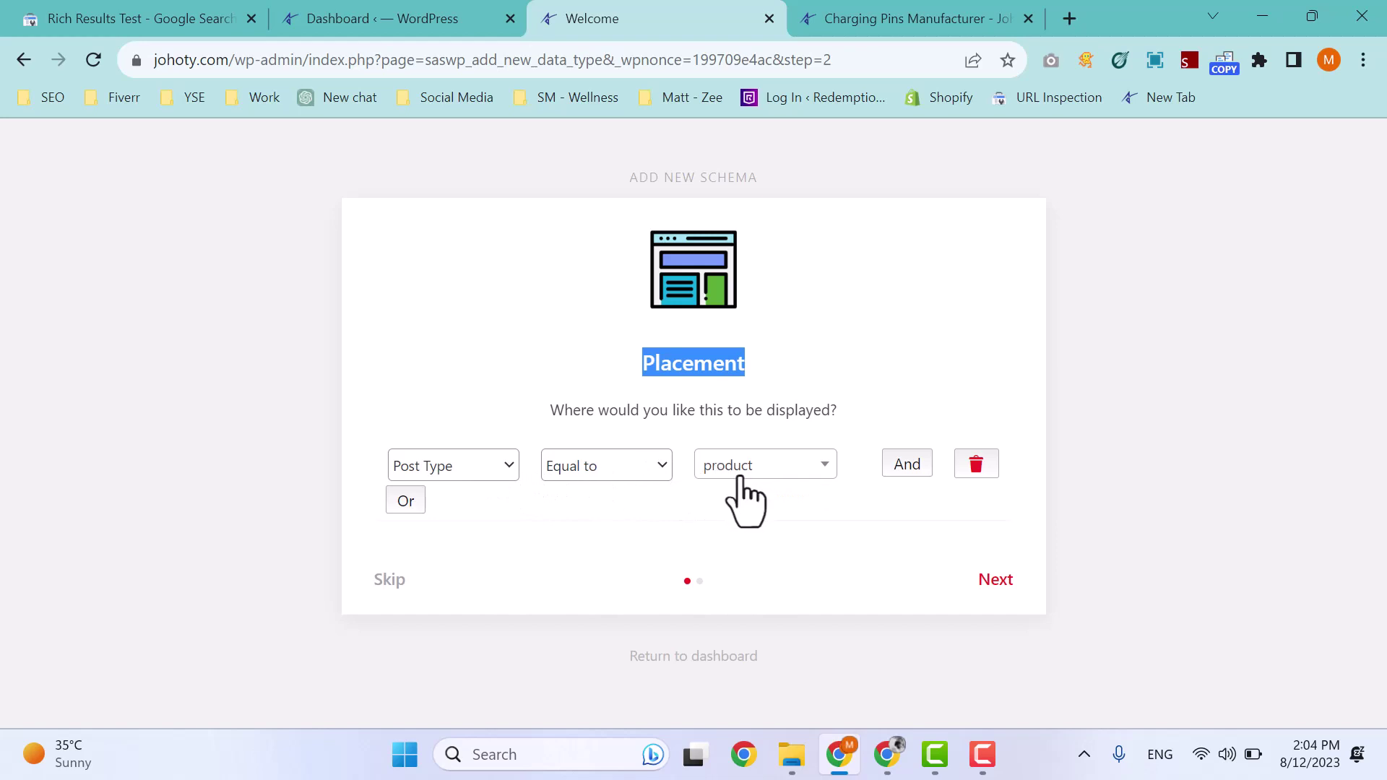
click(738, 468)
click(738, 635)
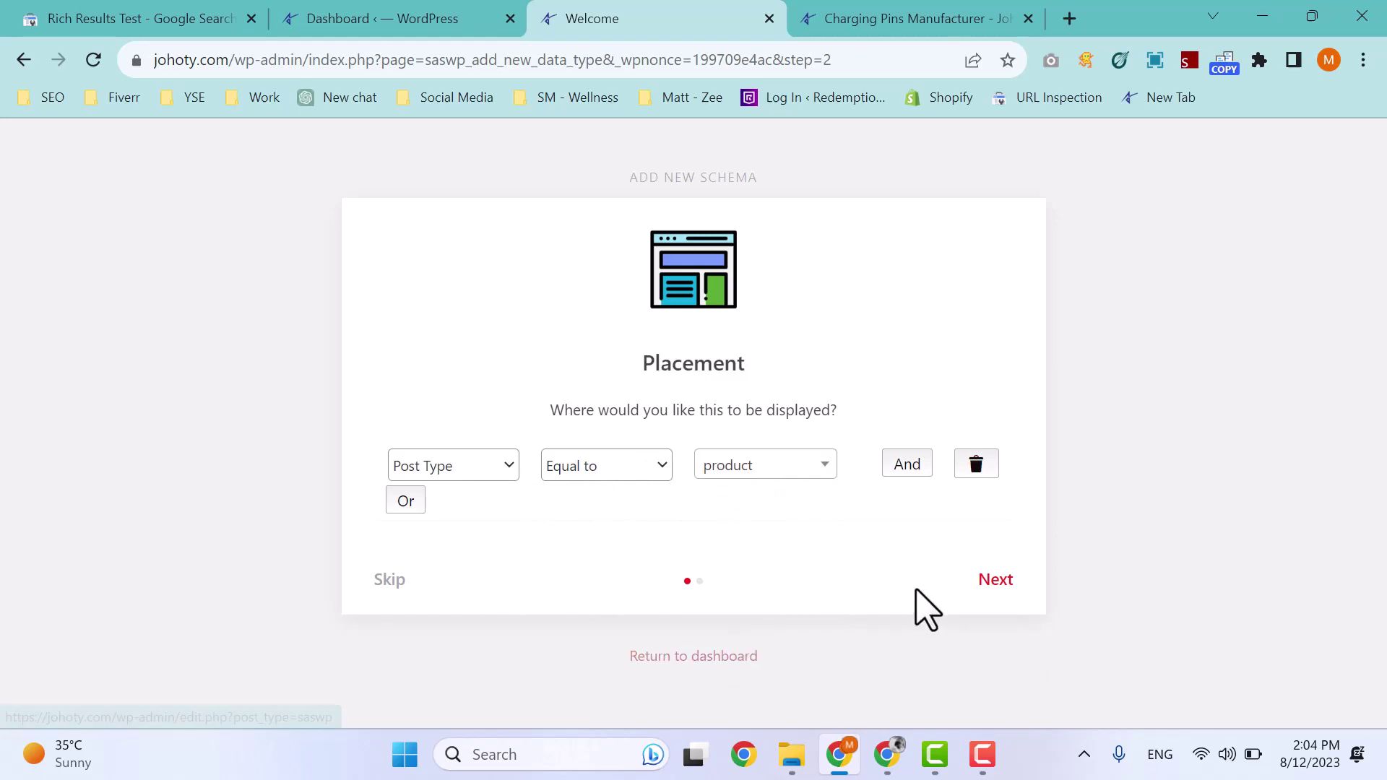
click(994, 578)
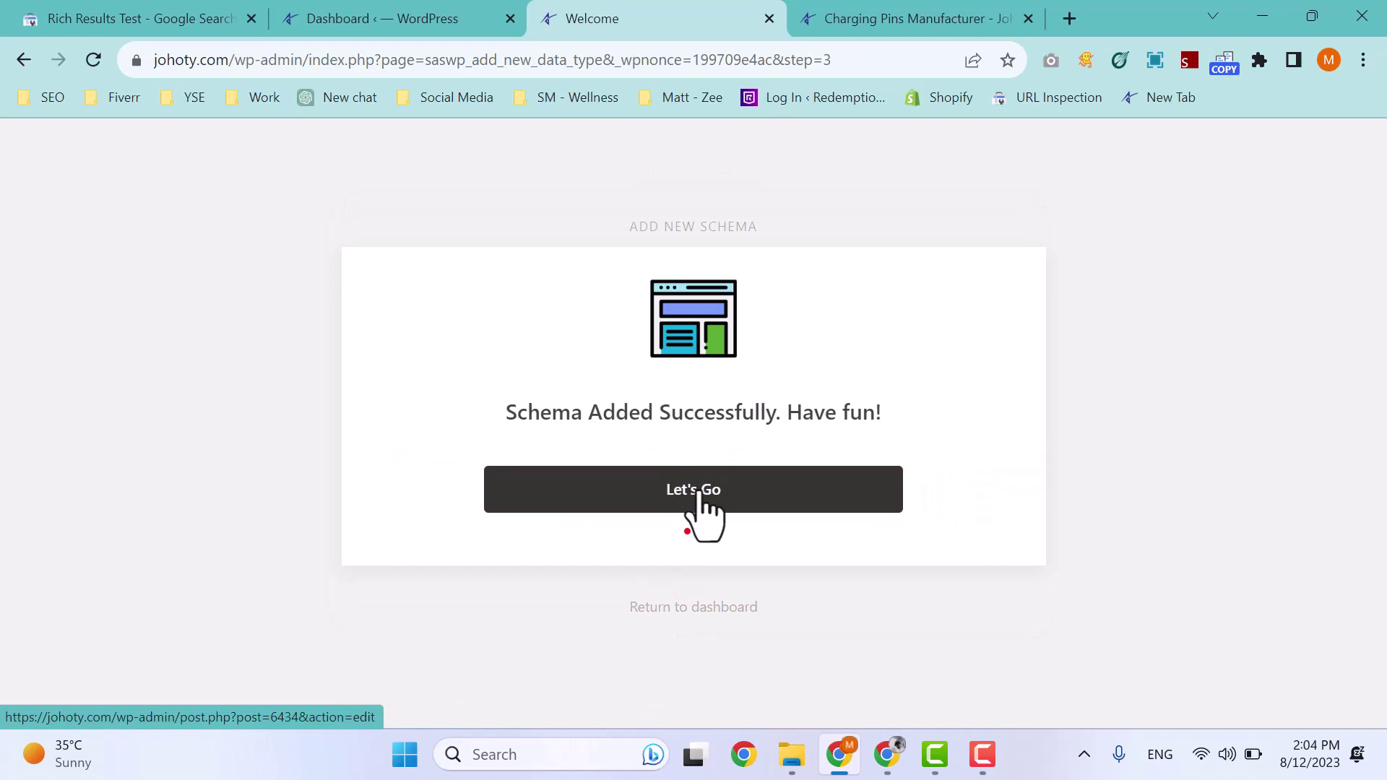
Update the Product schema from its Edit Schema Type page, keeping Post Type equal to product.
click(698, 494)
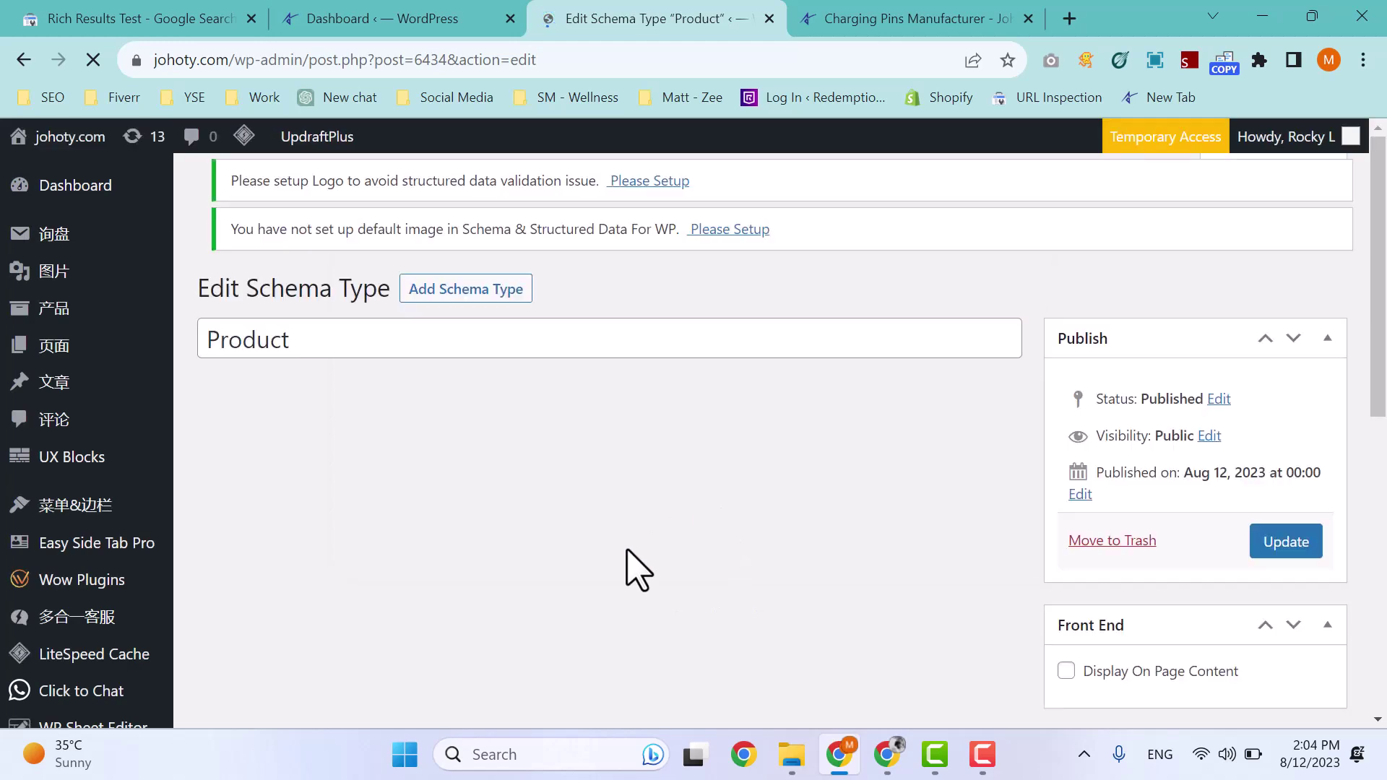
scroll(722, 563, down, 2)
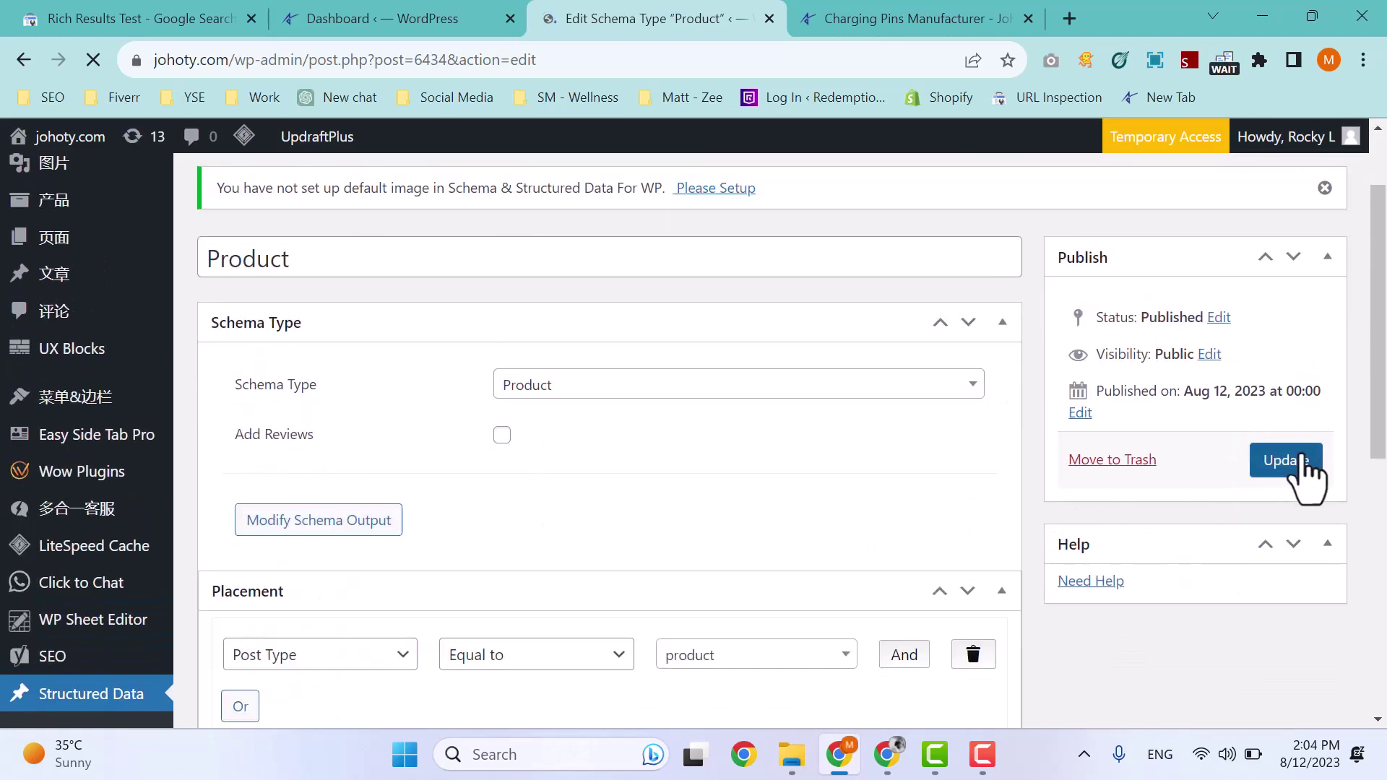
click(1295, 462)
scroll(787, 571, down, 4)
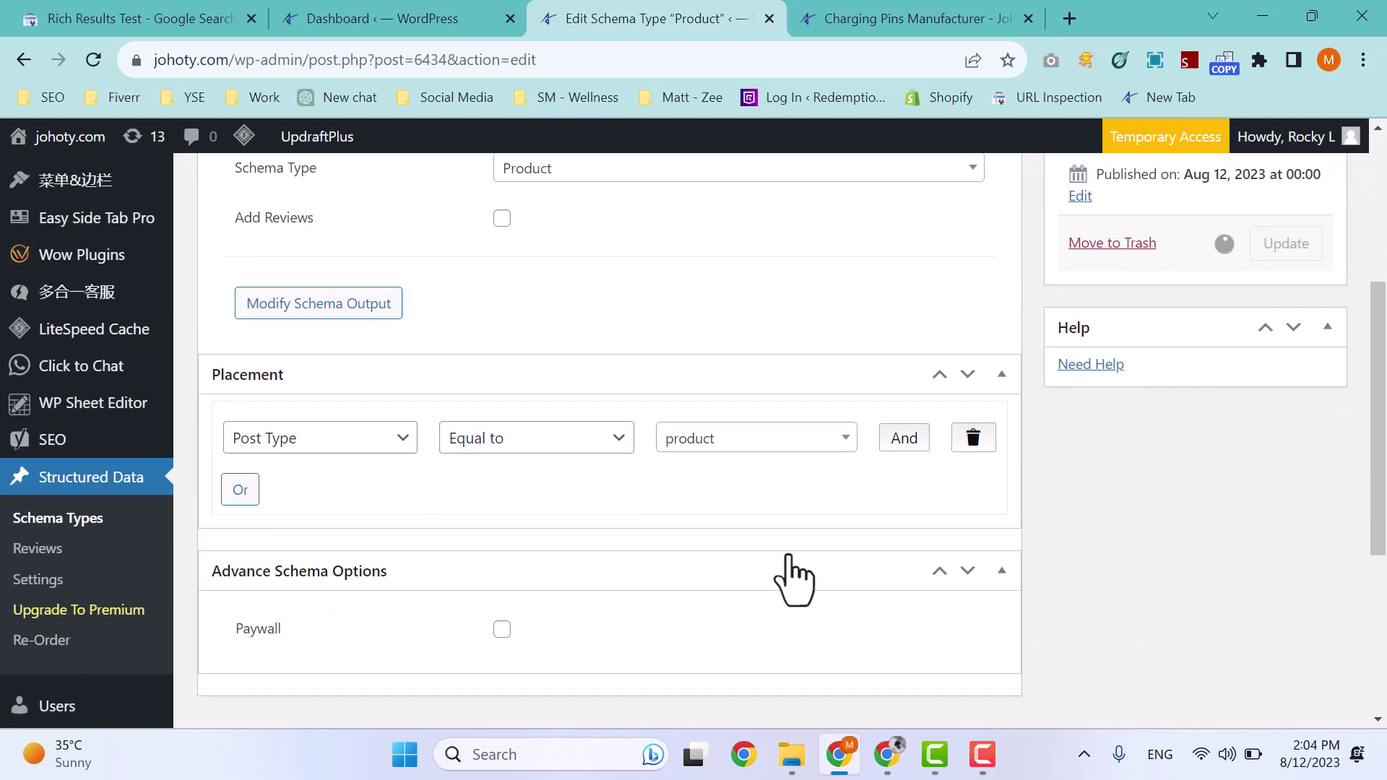
scroll(779, 557, up, 5)
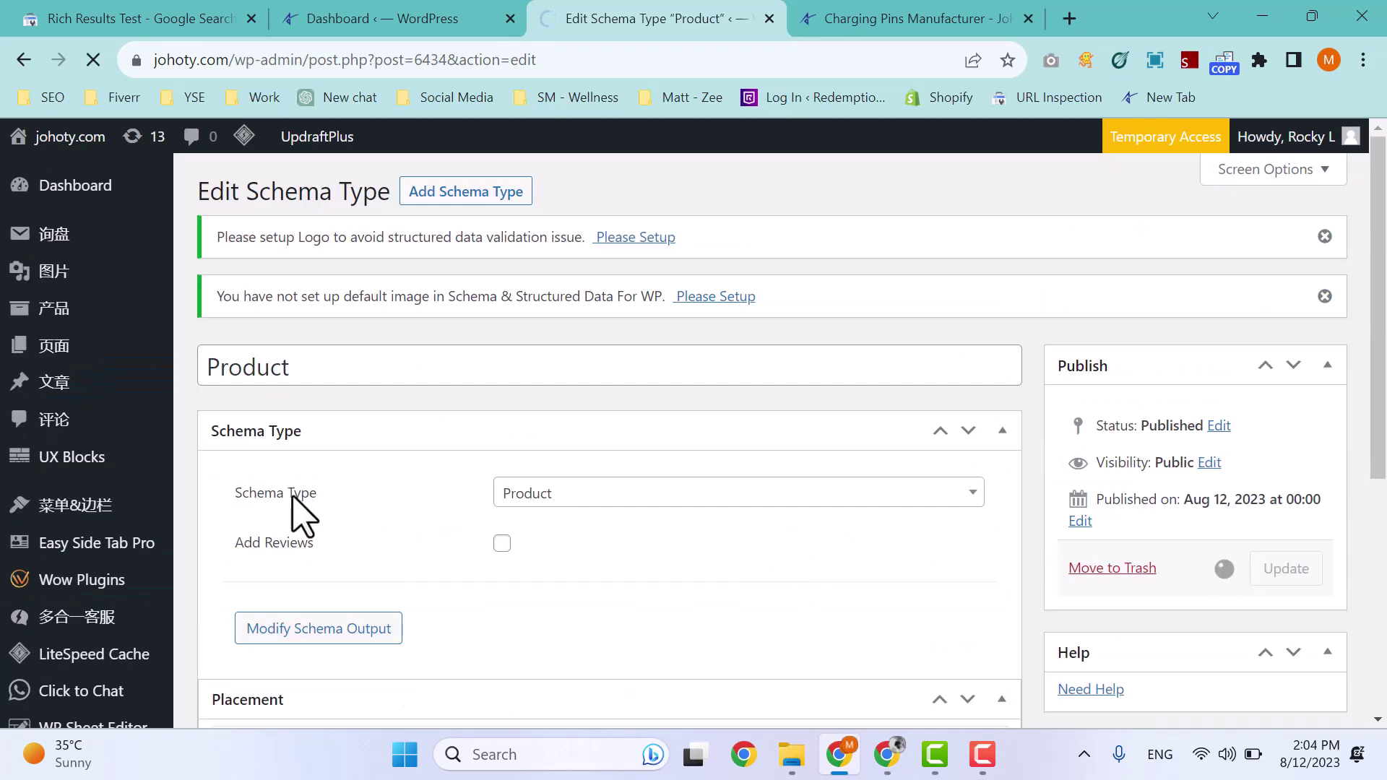
Purge all LiteSpeed caches from the Charging Pins product page and copy its URL.
click(867, 20)
click(735, 57)
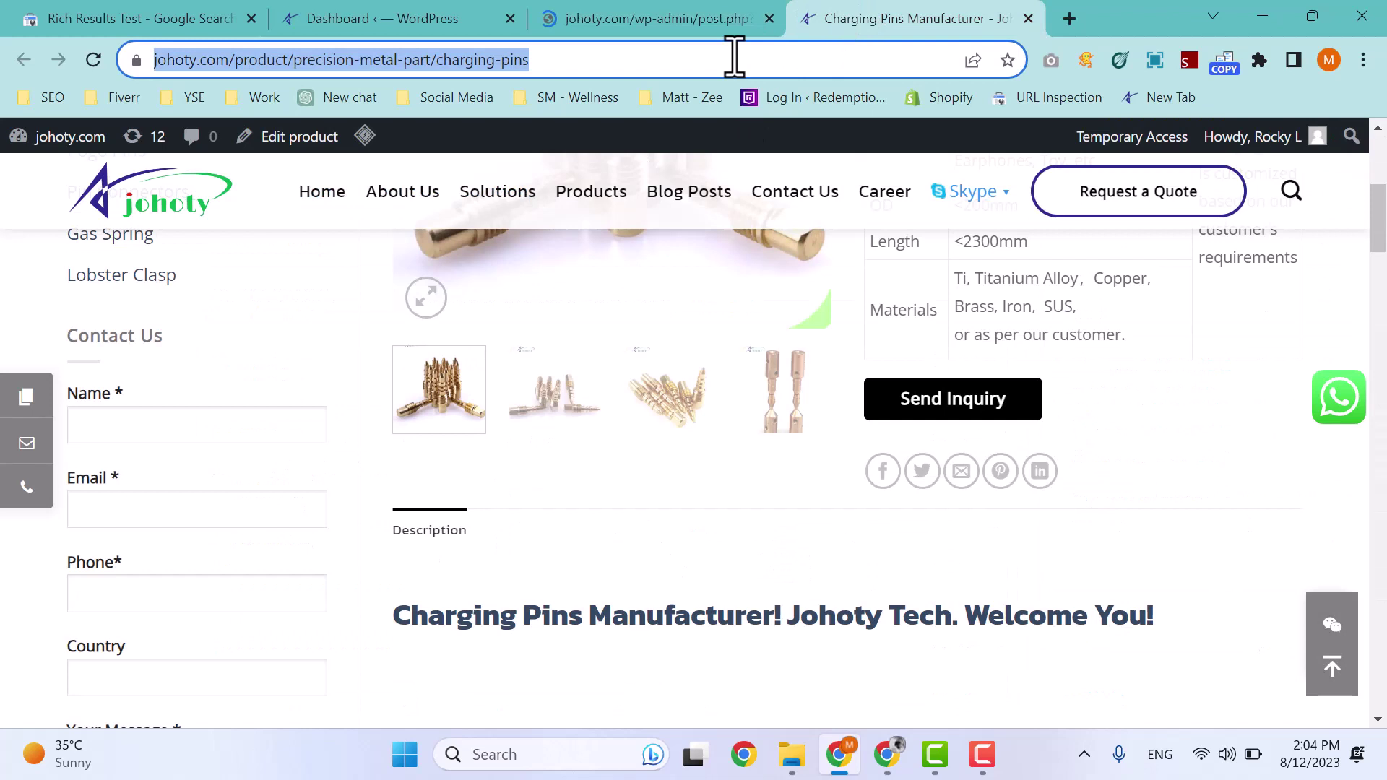
mouse_move(366, 145)
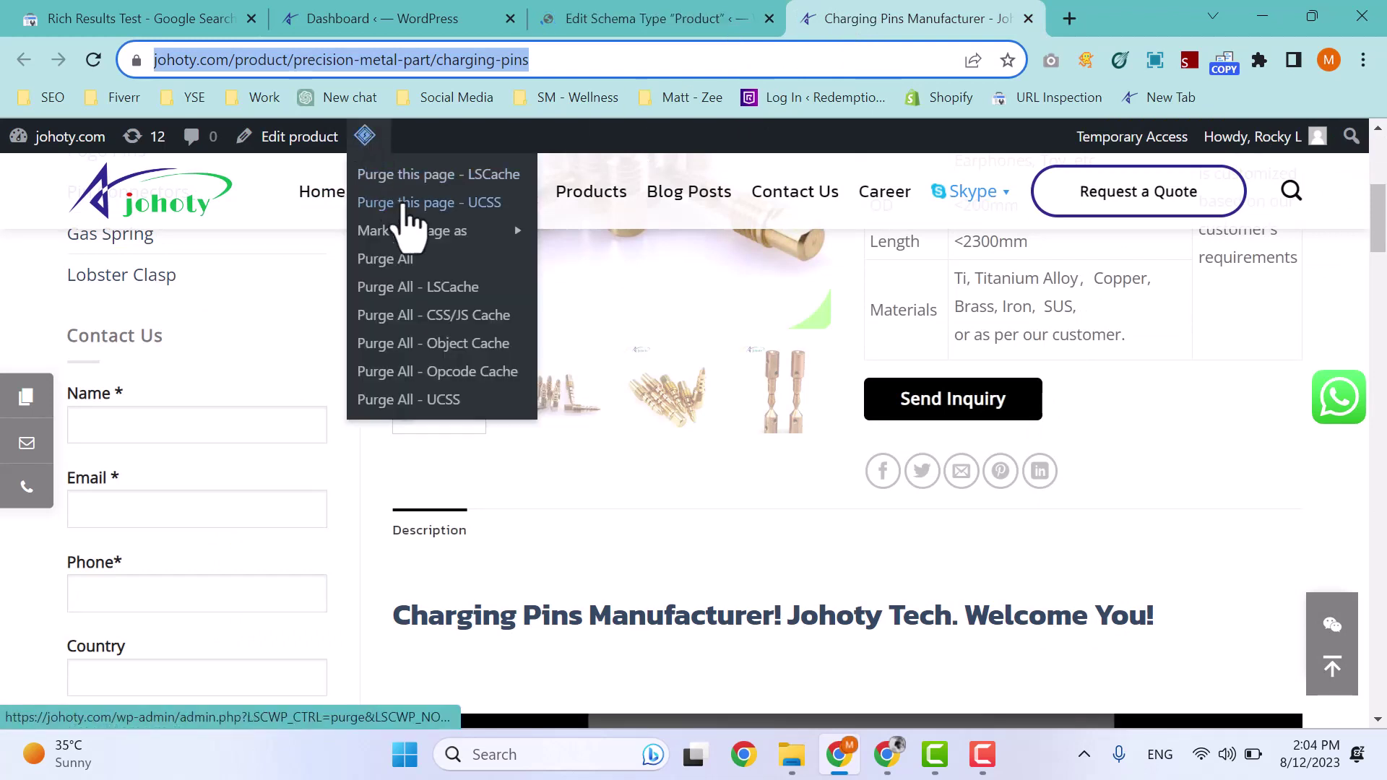
click(394, 260)
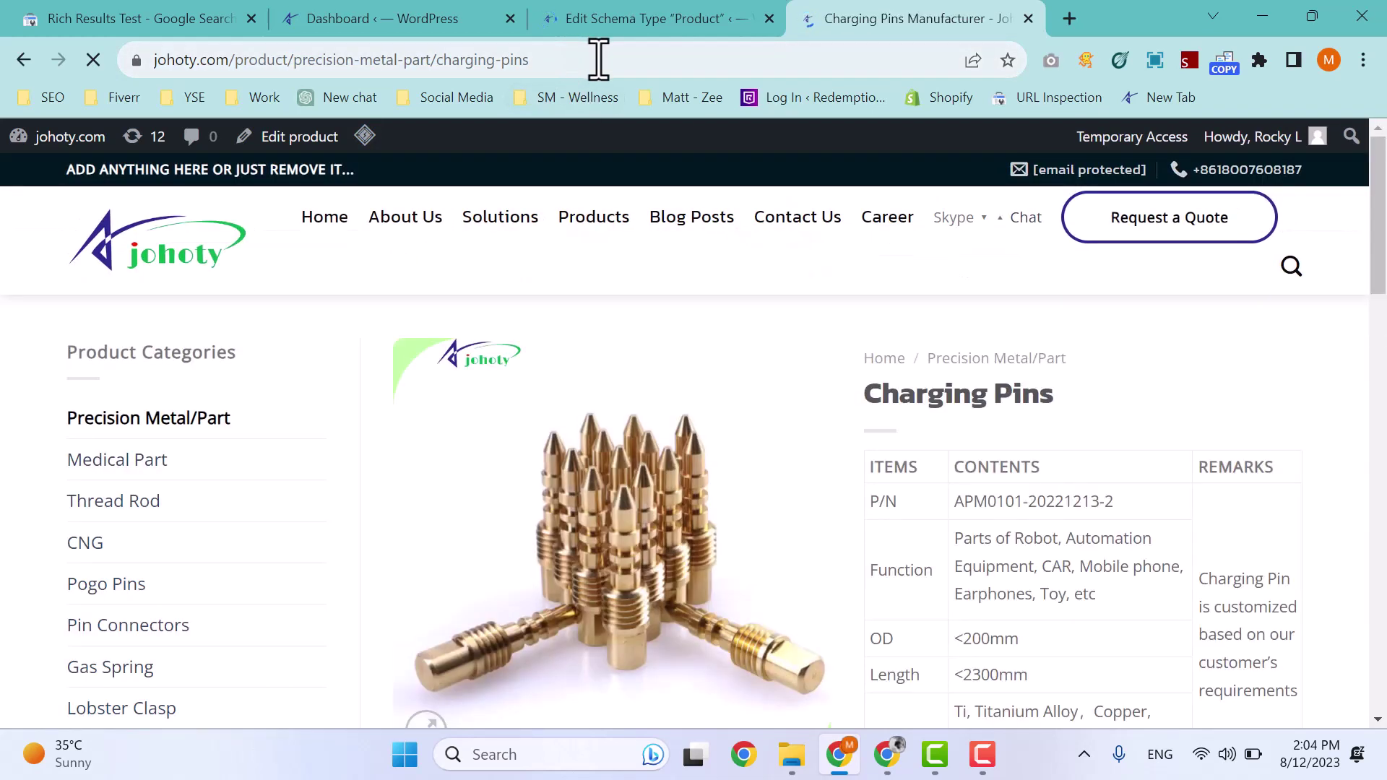
click(598, 59)
key(ctrl+c)
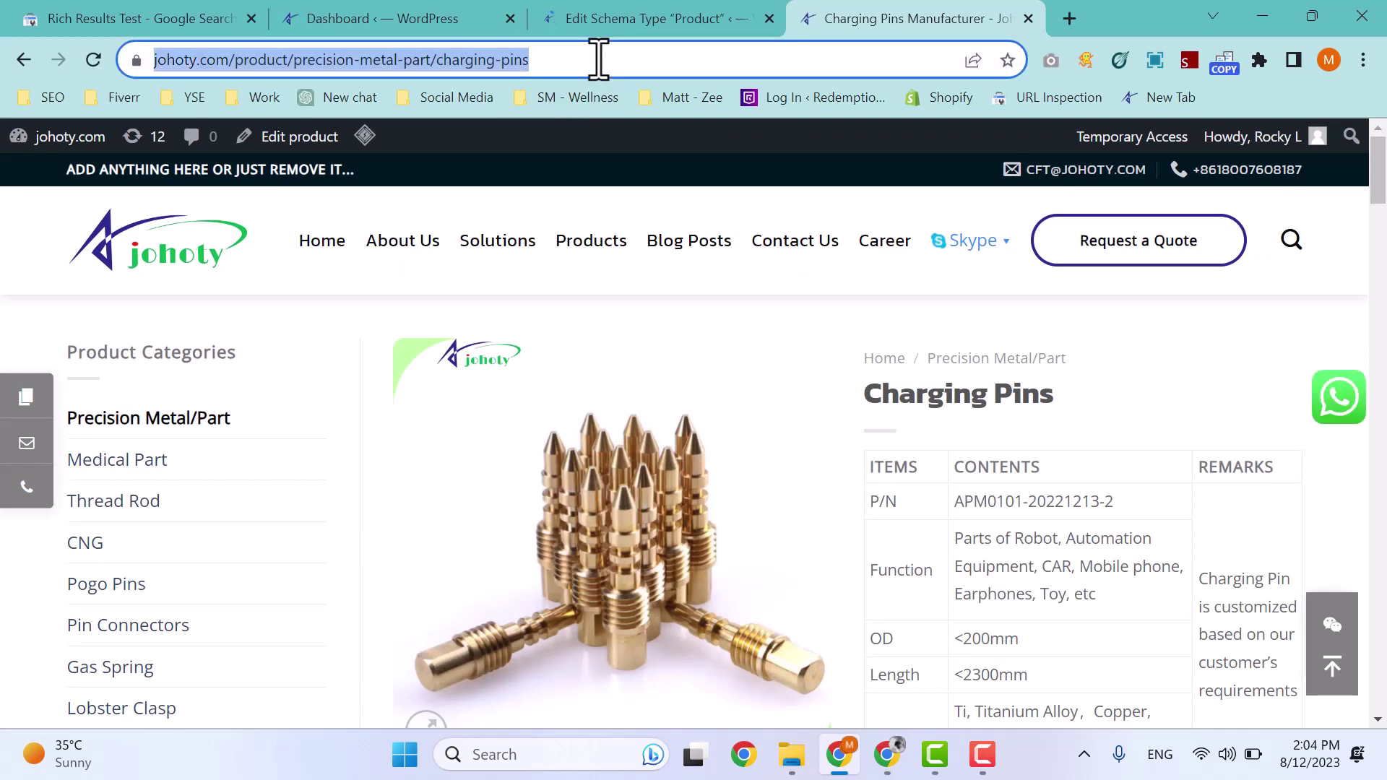
Paste the Charging Pins product URL into Google Rich Results Test and run the test.
click(142, 17)
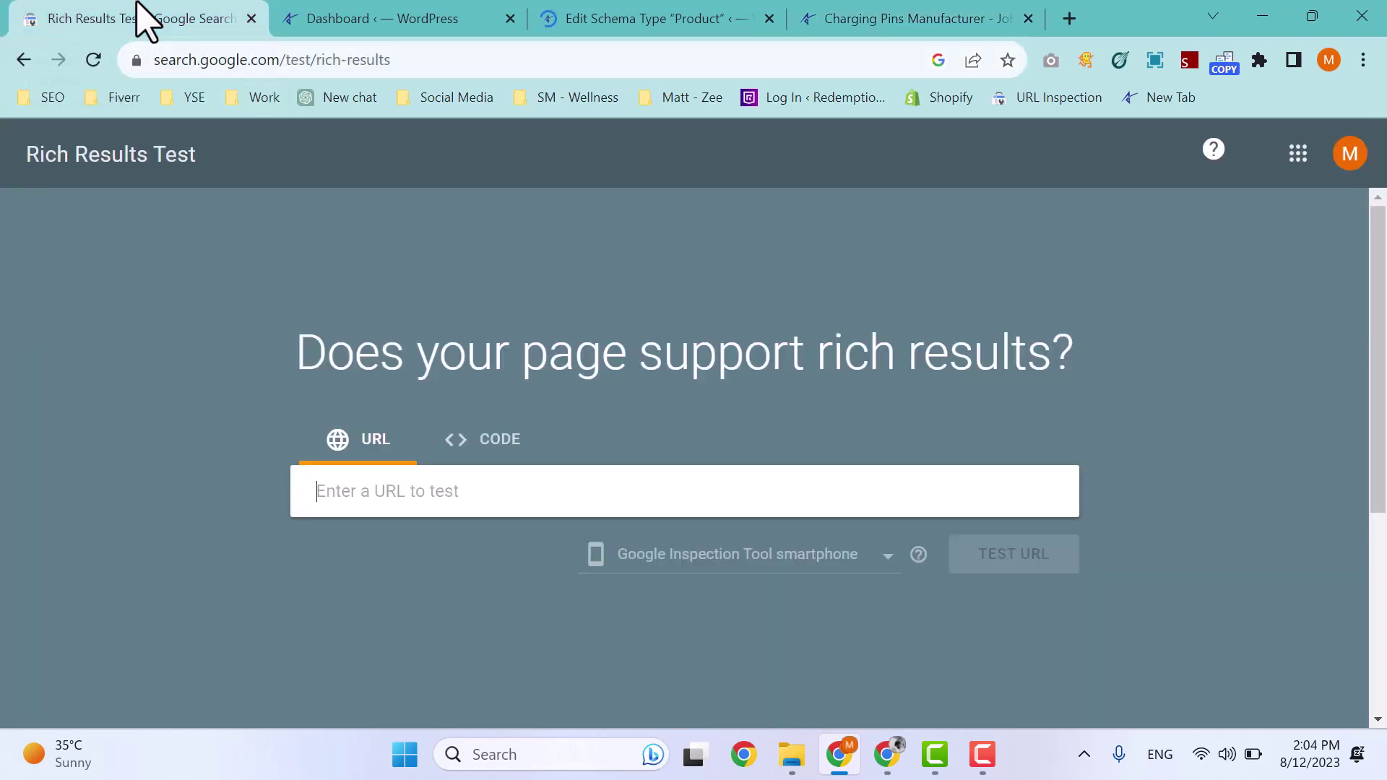
click(496, 506)
key(ctrl+v)
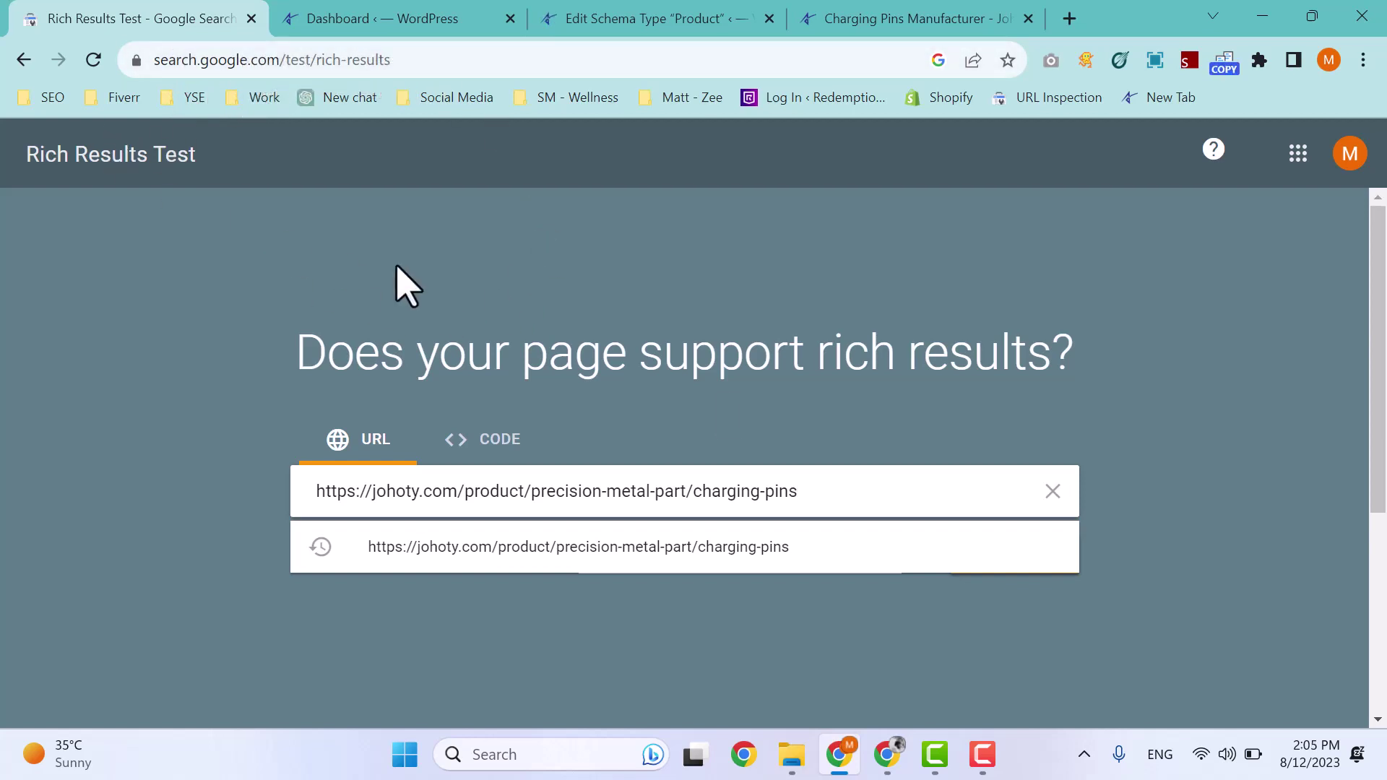
key(Return)
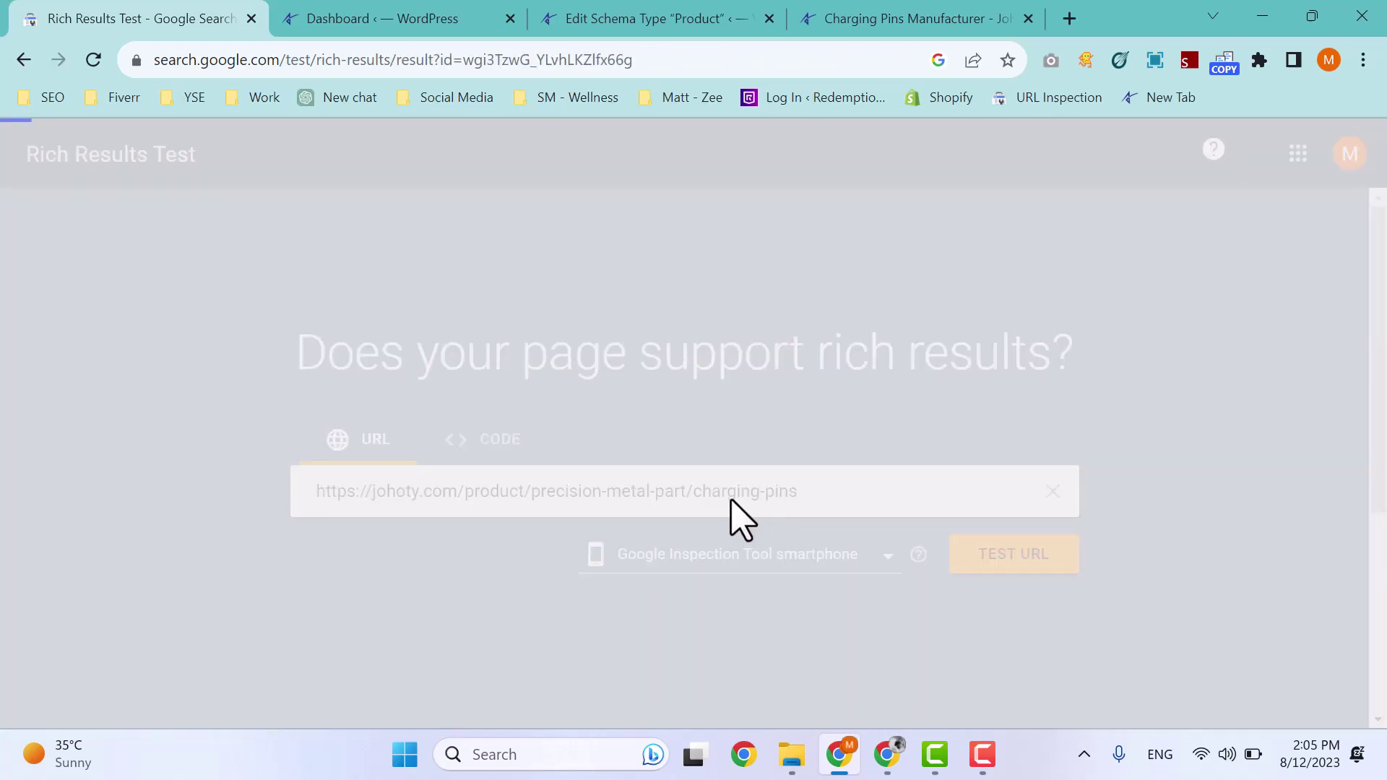
Check the valid Product snippets result for Charging Pins, showing ratingValue 5 and reviewCount 1.
scroll(700, 535, down, 5)
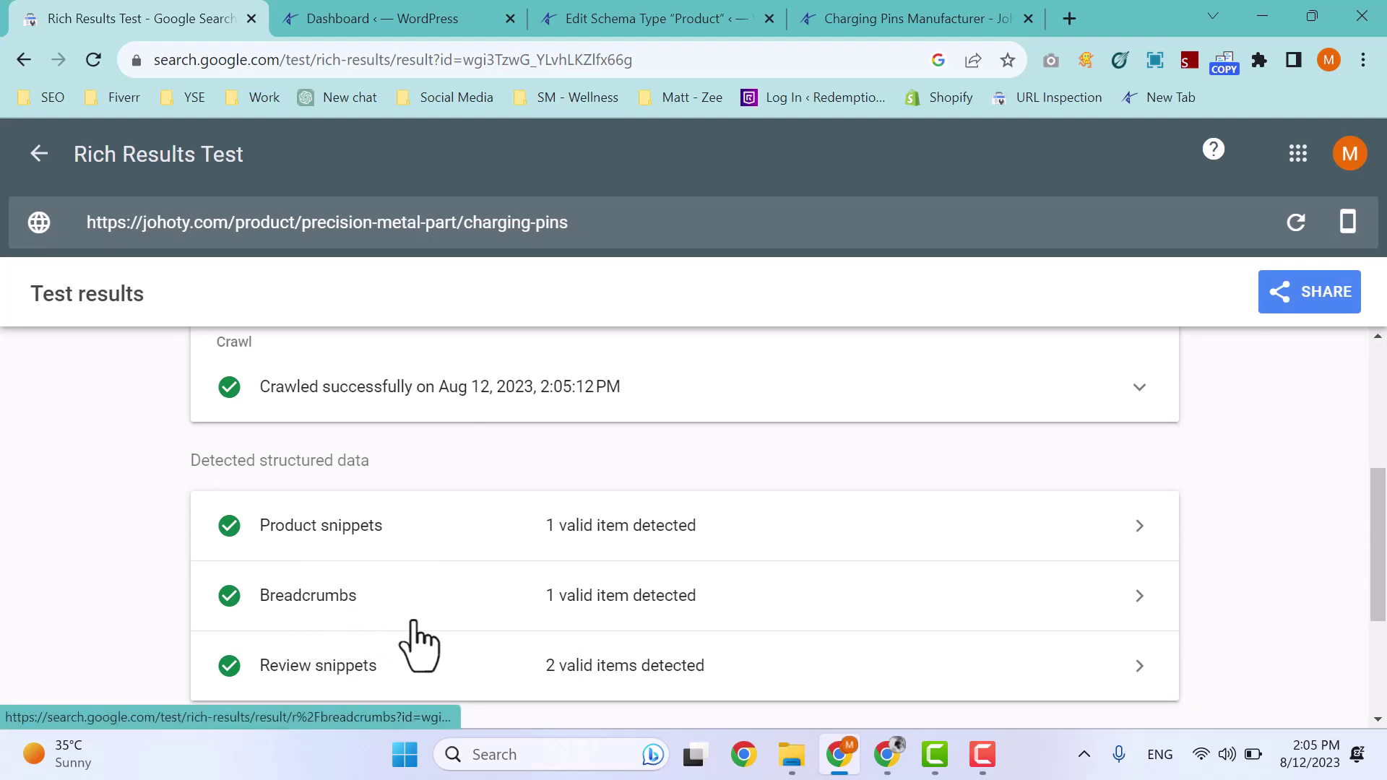
scroll(397, 659, down, 2)
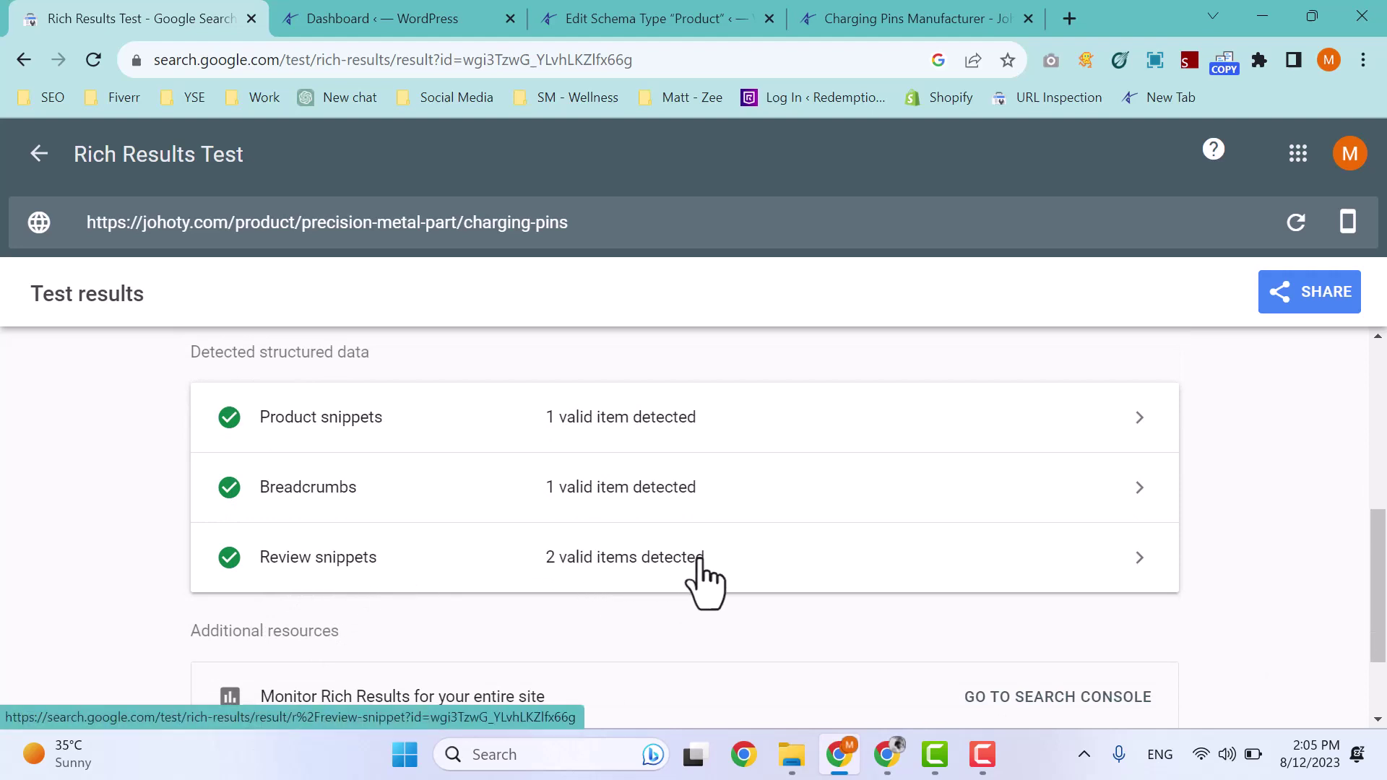
click(1044, 432)
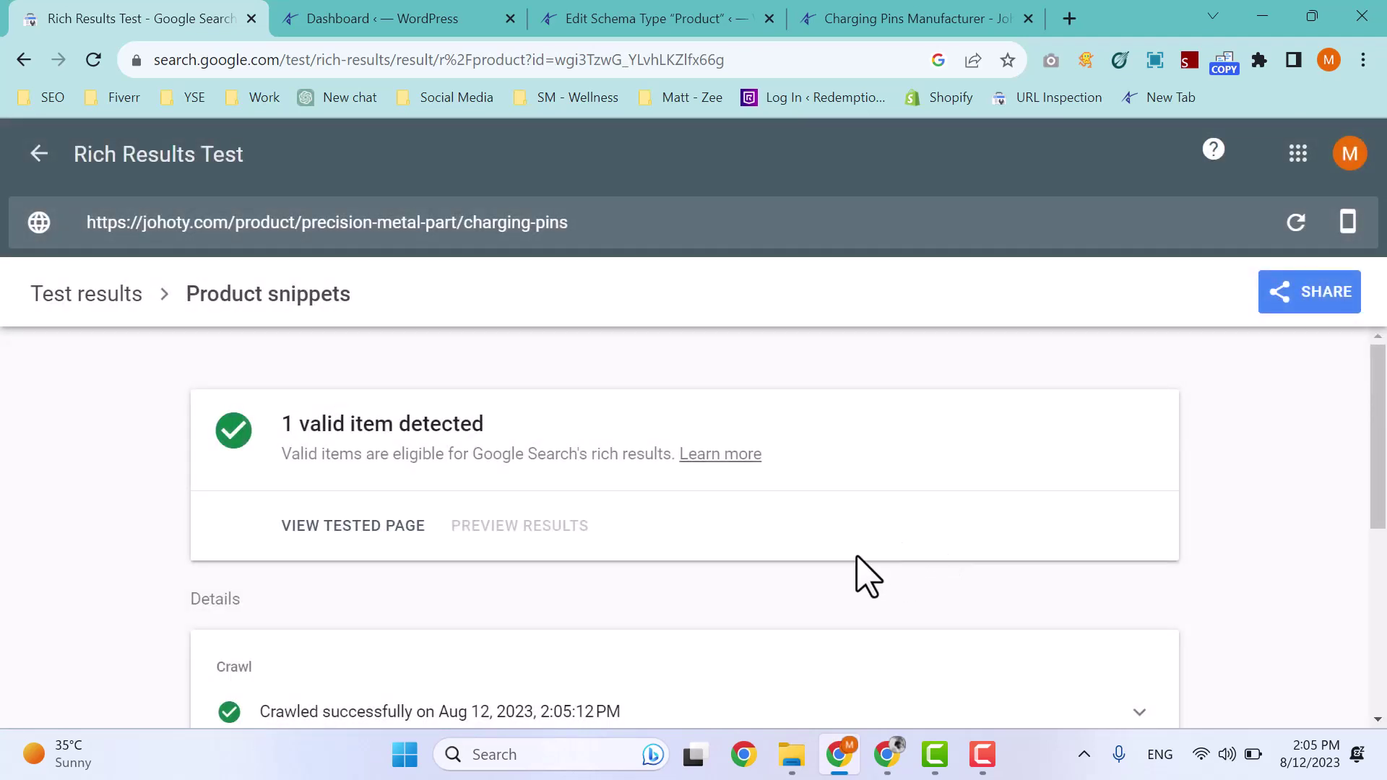
scroll(866, 576, down, 3)
click(1119, 620)
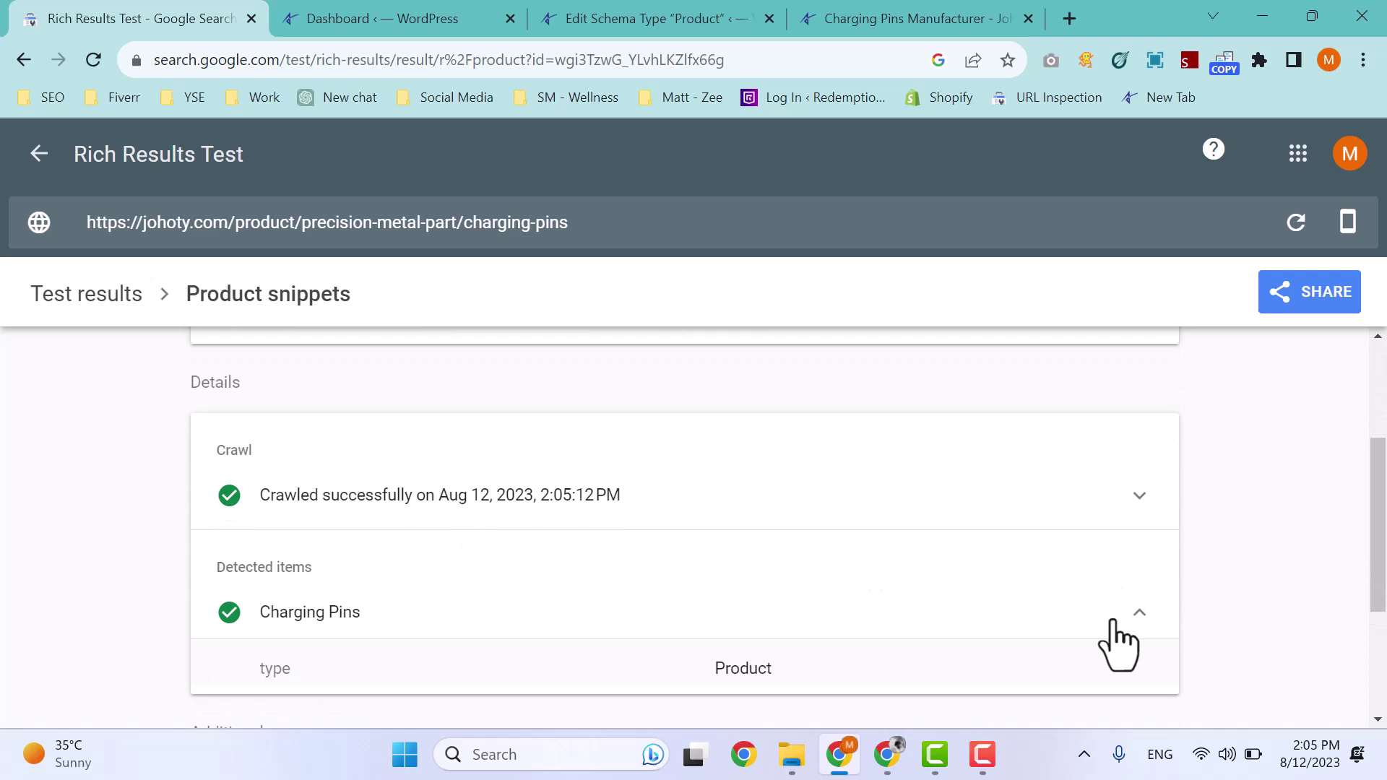
scroll(861, 566, down, 9)
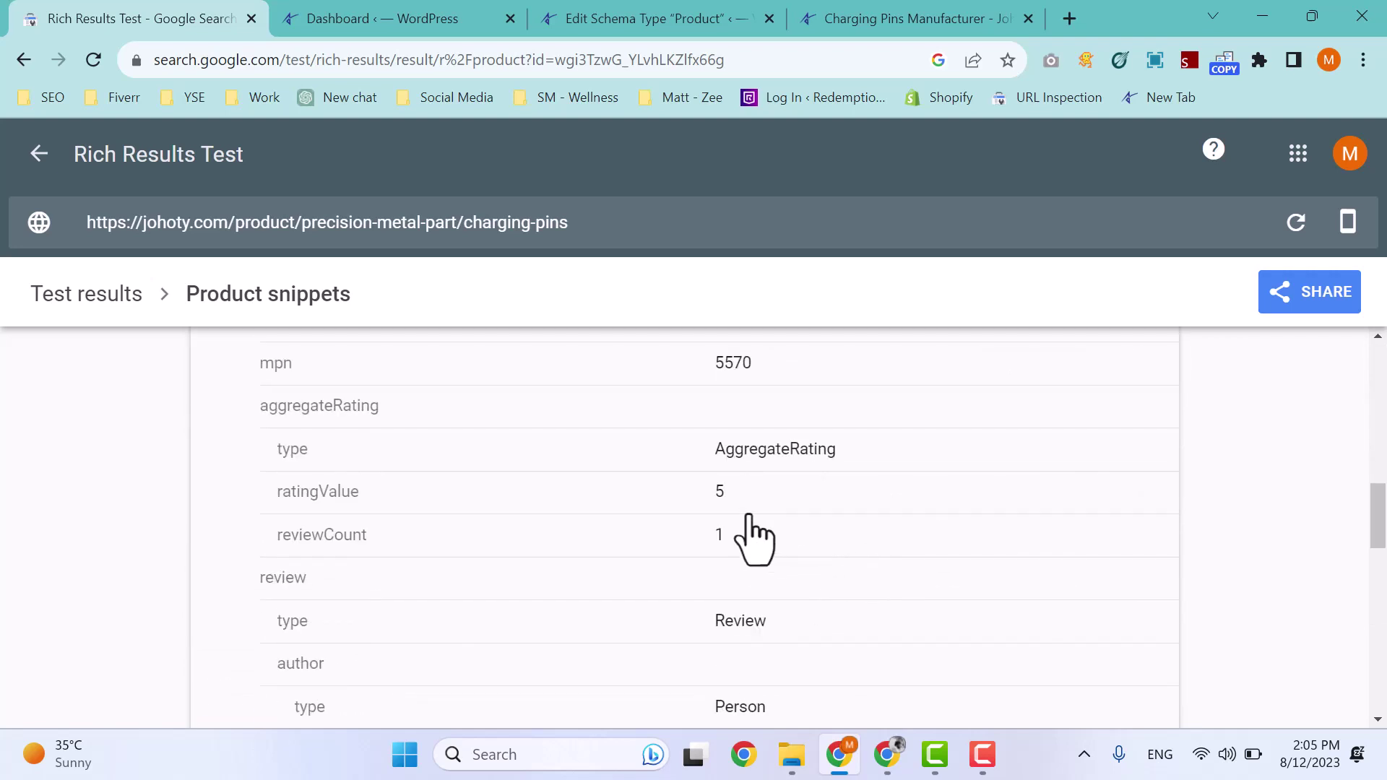